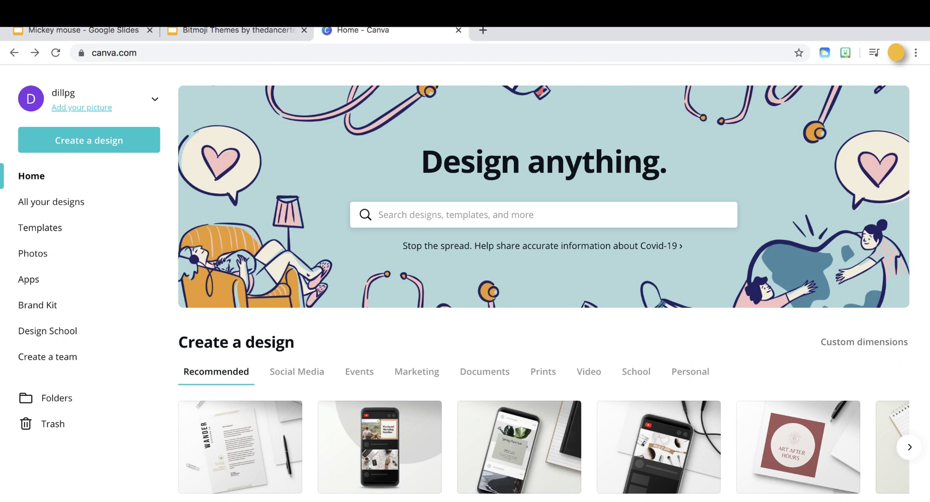
Create a new blank design using the YouTube Thumbnail format
left_click(73, 144)
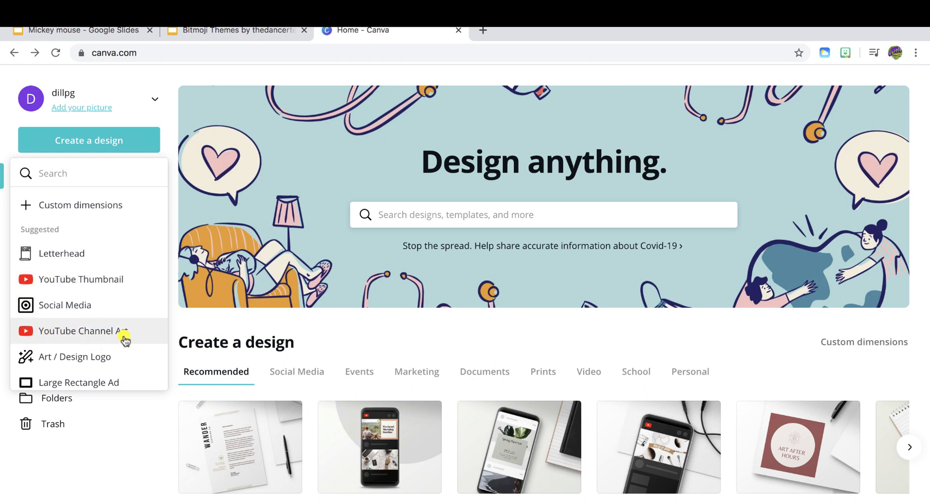
left_click(106, 280)
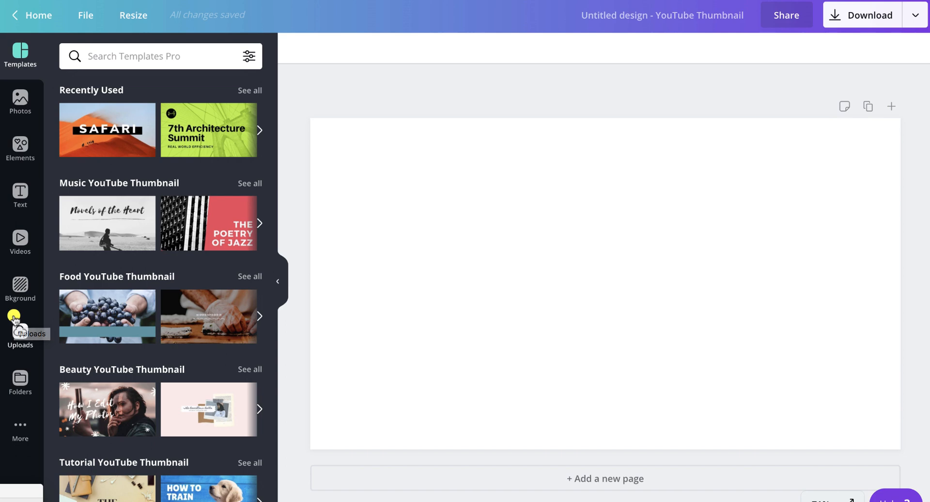
Try the yellow watermelon, green geometric and pale floral patterns as the page background
left_click(20, 288)
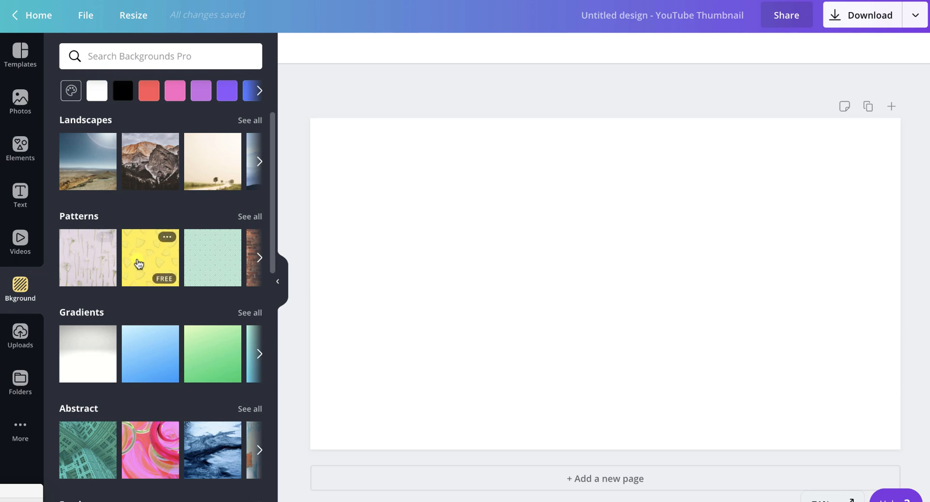
scroll(123, 330, "down", 1)
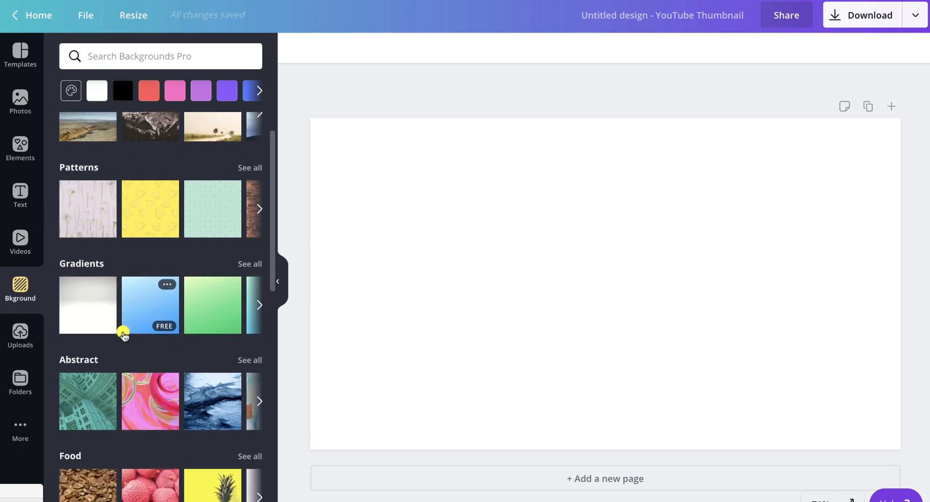
left_click(141, 192)
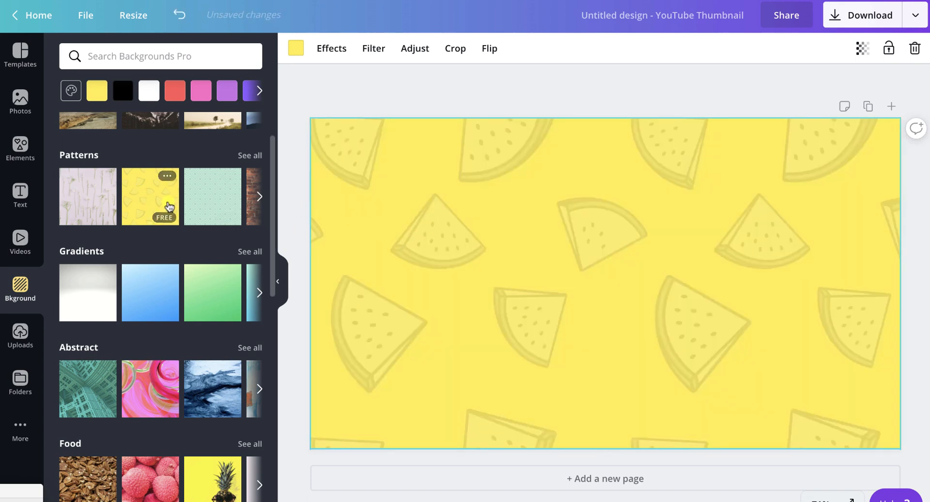
left_click(225, 202)
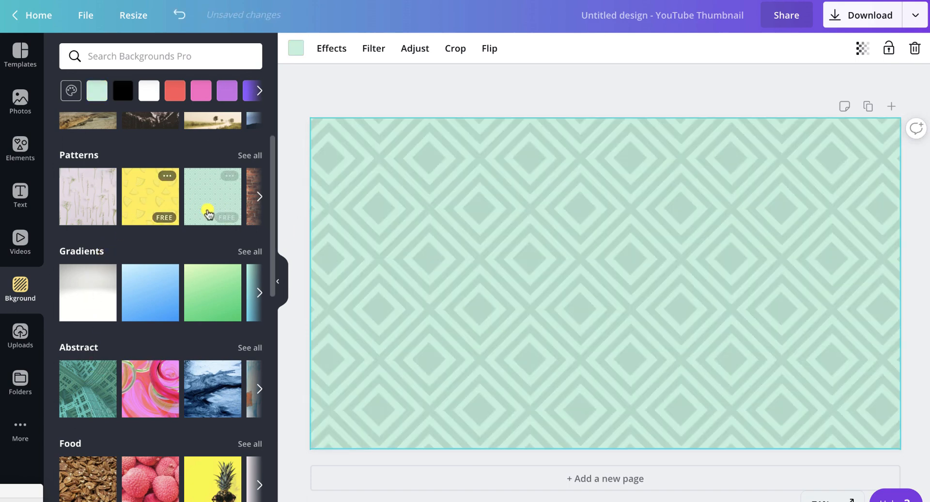
left_click(93, 206)
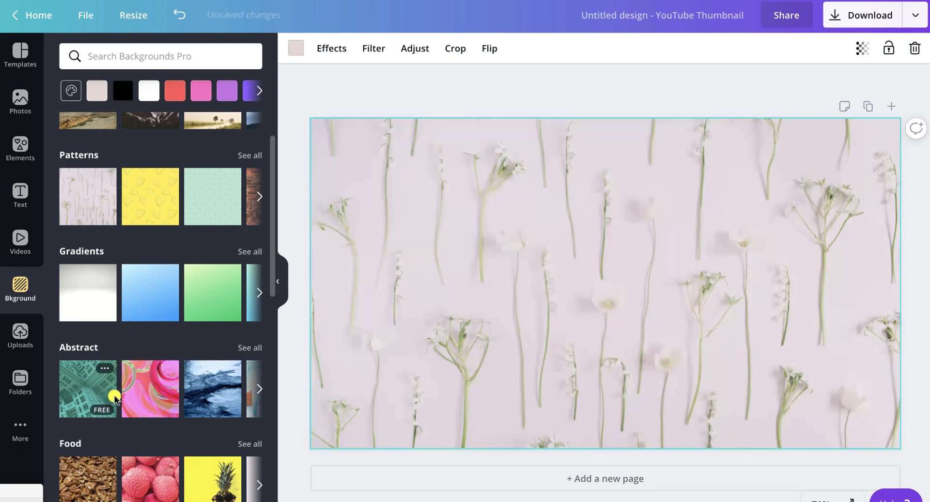
Try the pink abstract, pecan, blue texture and pale flower images as the page background
left_click(140, 395)
scroll(100, 479, "down", 2)
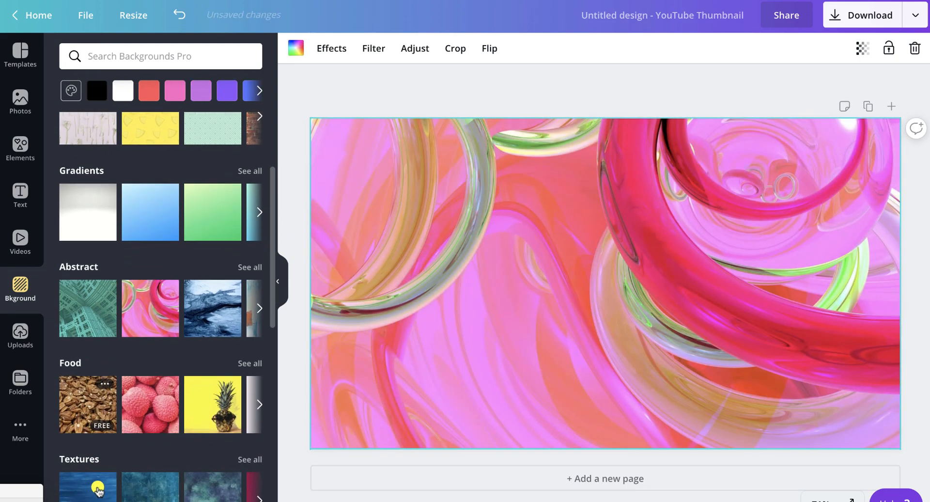
left_click(87, 416)
scroll(81, 408, "down", 4)
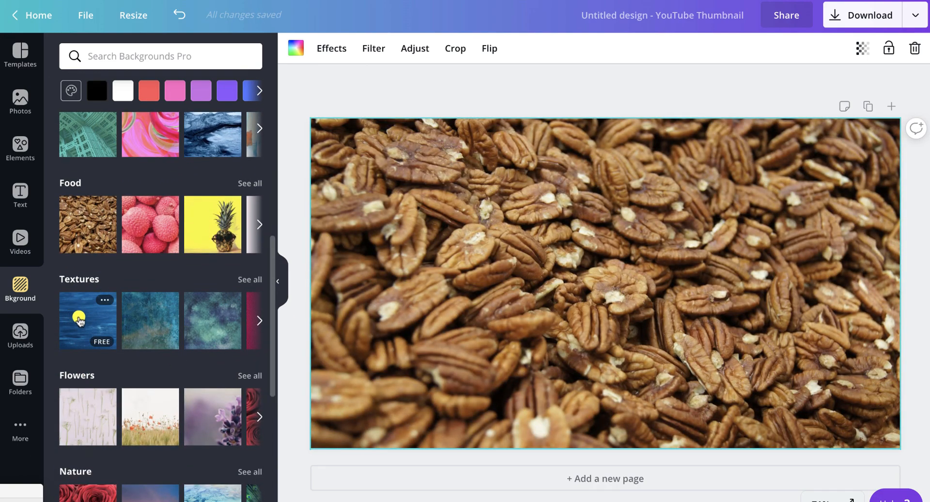
left_click(79, 314)
left_click(92, 415)
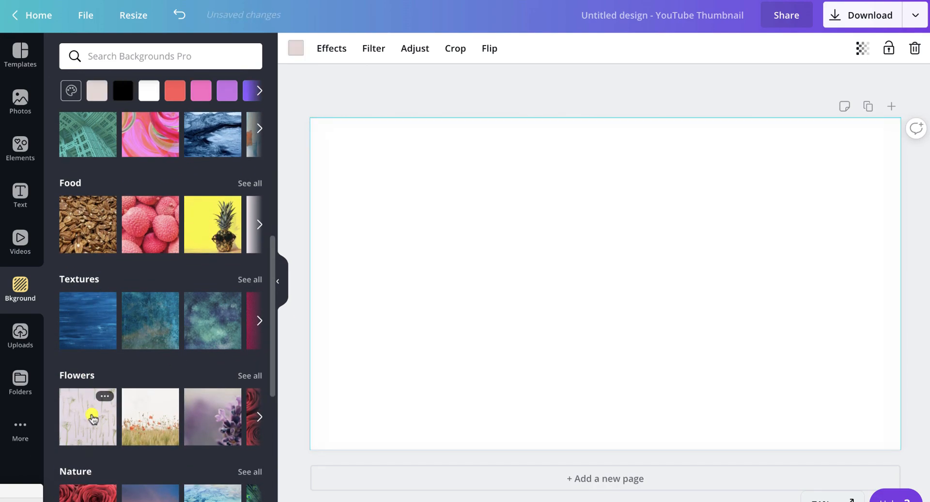
scroll(91, 418, "down", 7)
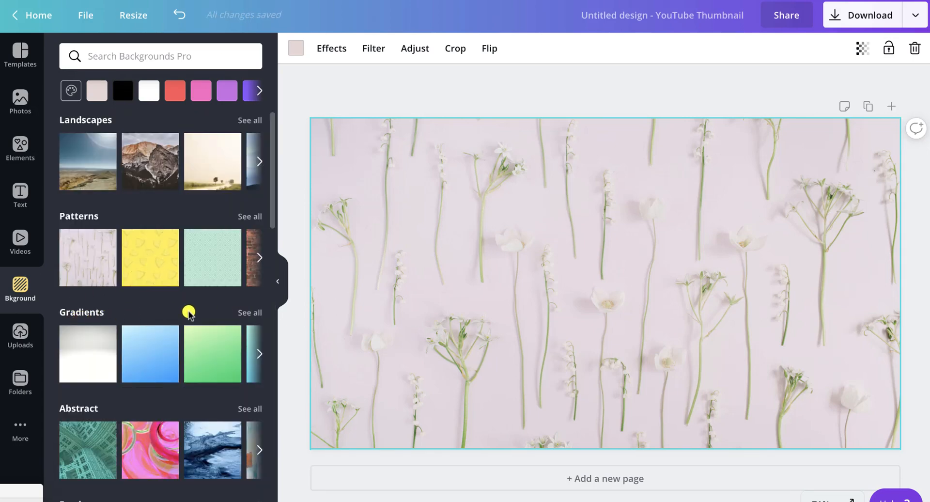
Show all gradient backgrounds, try the green one, and apply the light blue gradient to the page
left_click(249, 312)
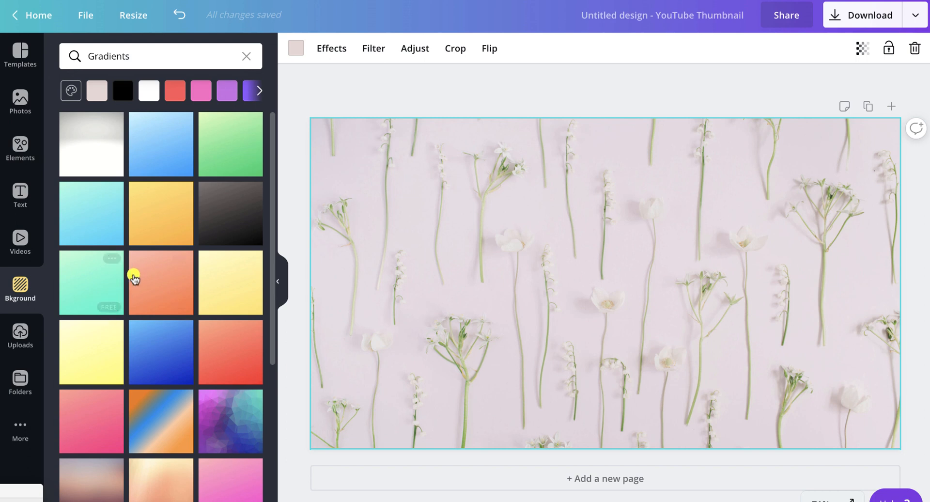
left_click(232, 159)
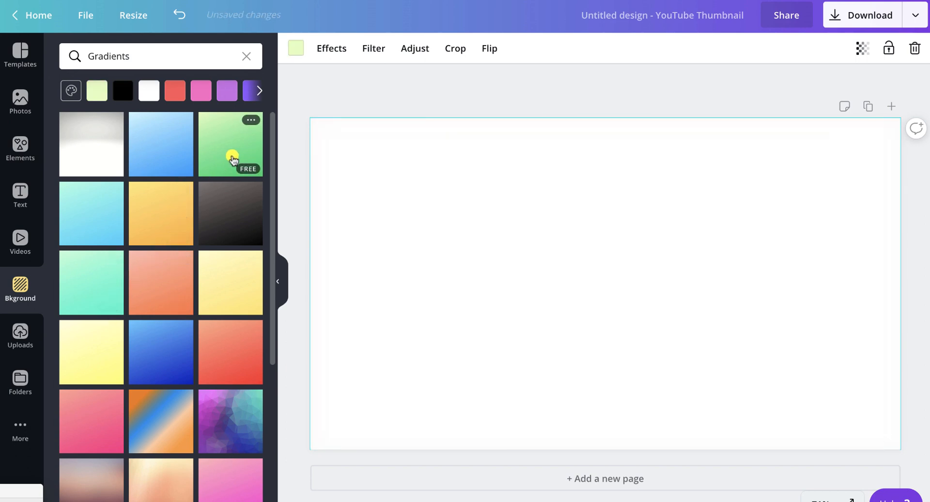
left_click(170, 149)
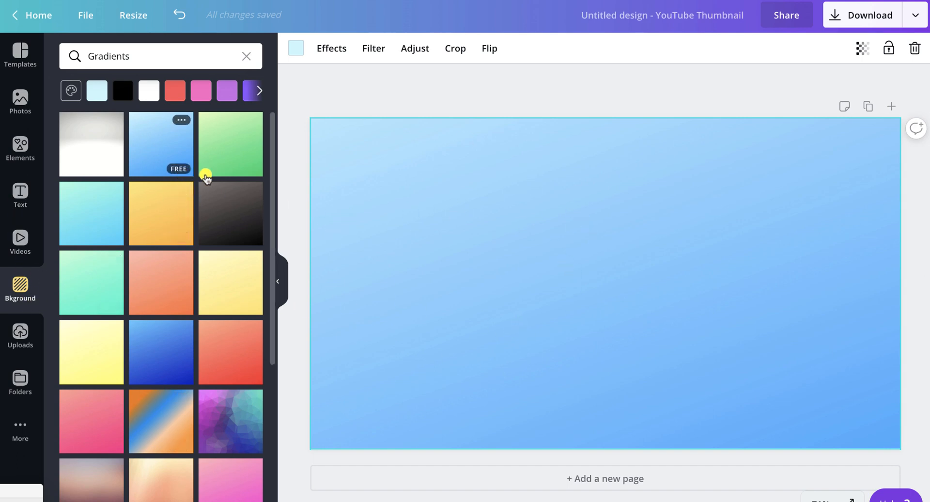
Add an octagon shape at the page's upper-left corner and enlarge it so it runs past the page edges
left_click(20, 147)
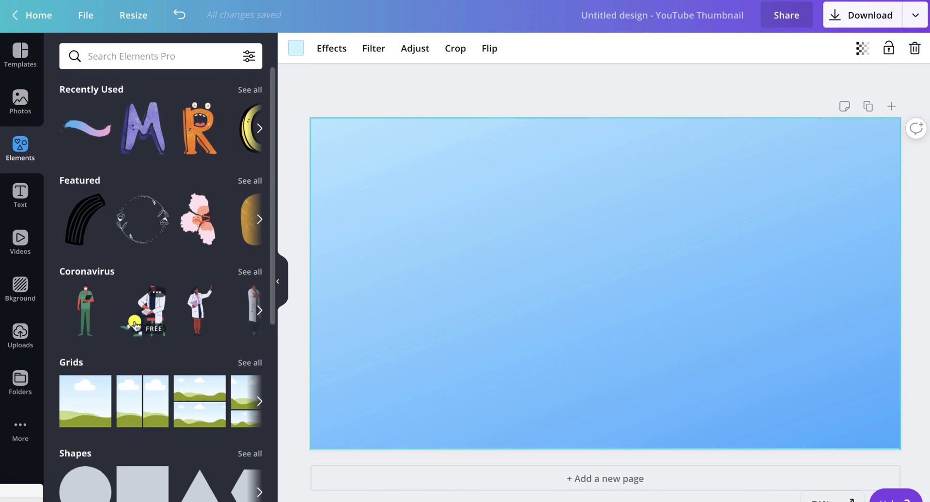
scroll(140, 319, "down", 5)
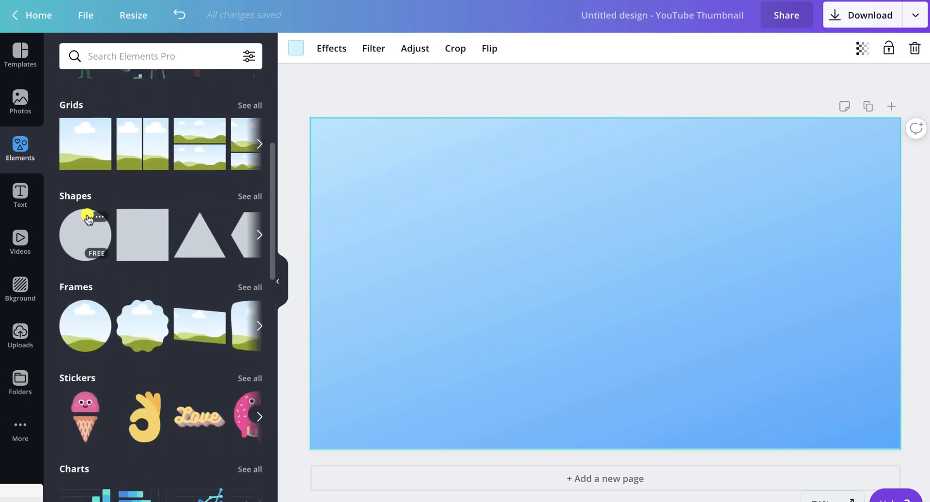
left_click(244, 195)
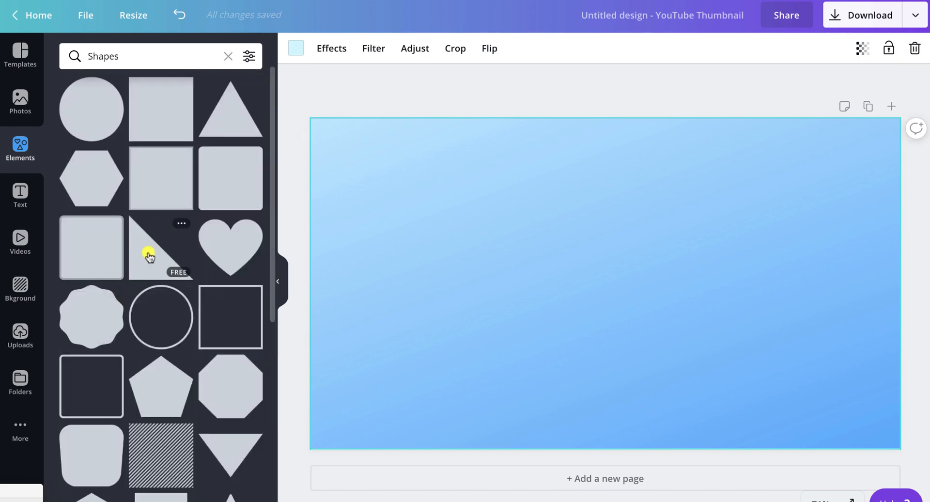
left_click_drag(217, 381, 324, 130)
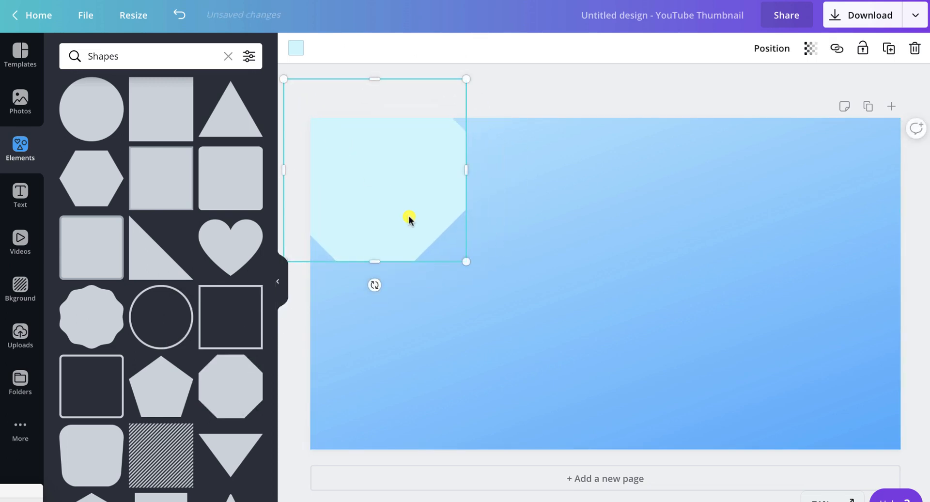
left_click_drag(466, 262, 530, 294)
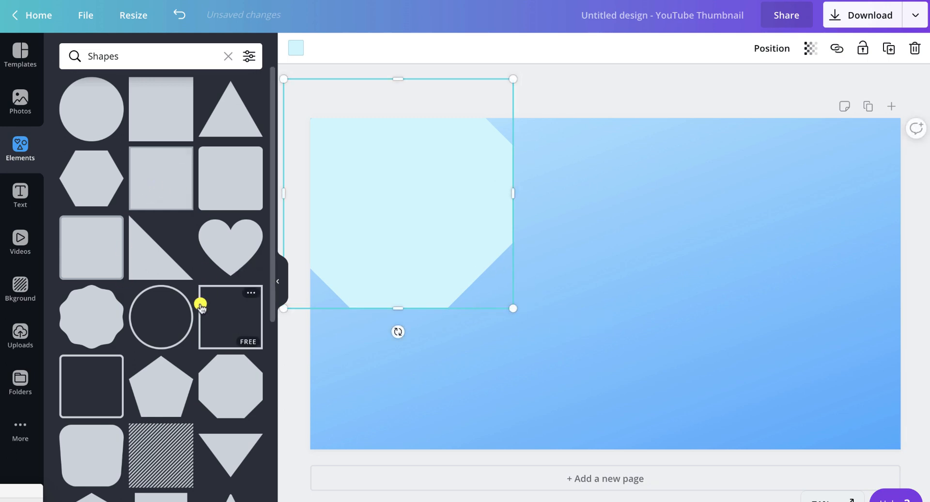
Add a triangle shape at the page's lower-right corner, enlarge it past the edges and rotate it to a slant
scroll(199, 303, "down", 2)
scroll(199, 303, "up", 2)
left_click_drag(231, 108, 777, 307)
left_click_drag(746, 276, 683, 213)
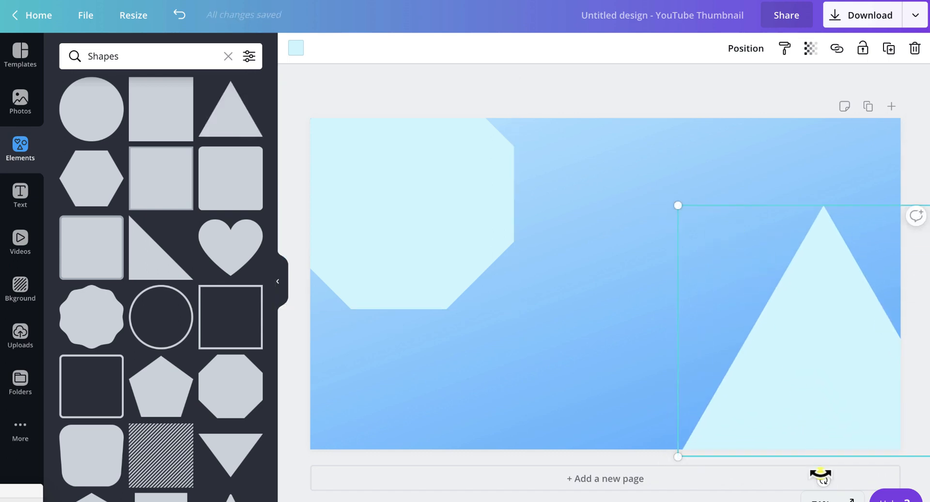
left_click_drag(820, 475, 857, 472)
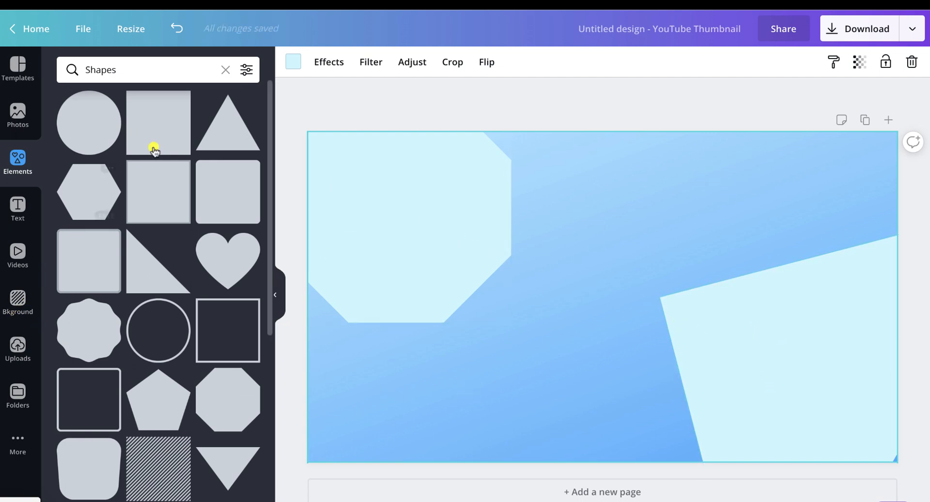
Search the elements for "kids" and place the dark-haired boy in the green shirt on the page
left_click(227, 70)
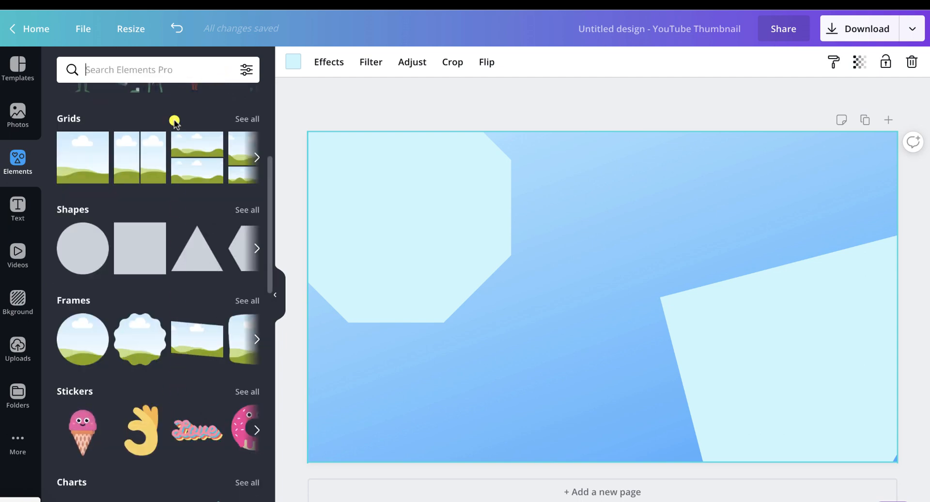
scroll(179, 496, "down", 2)
scroll(180, 496, "down", 5)
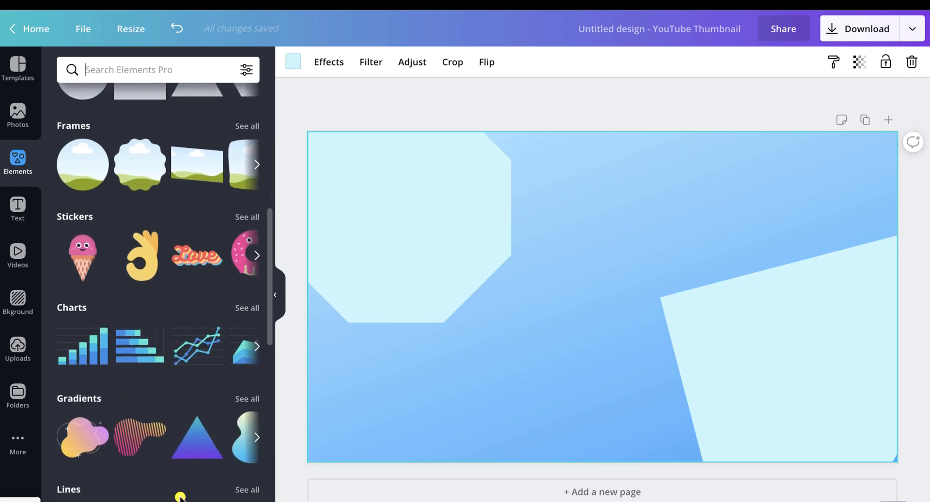
scroll(179, 496, "up", 9)
scroll(179, 496, "up", 5)
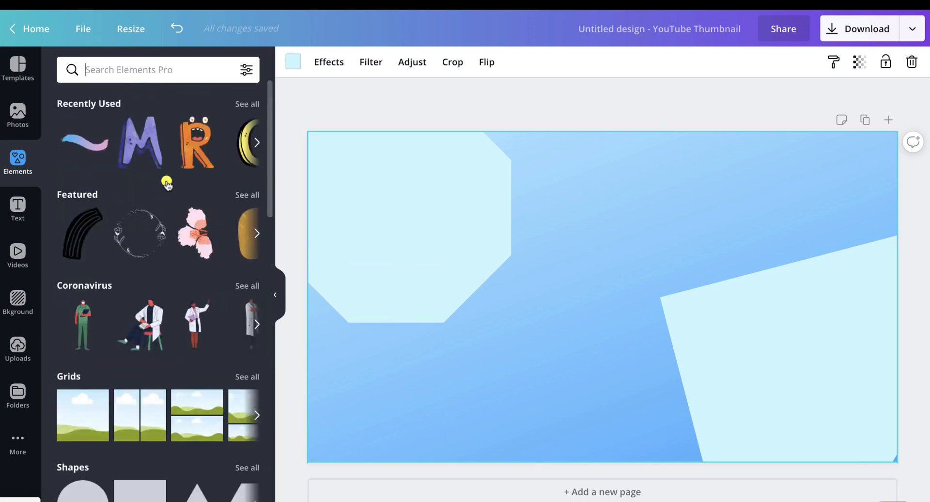
type("kids")
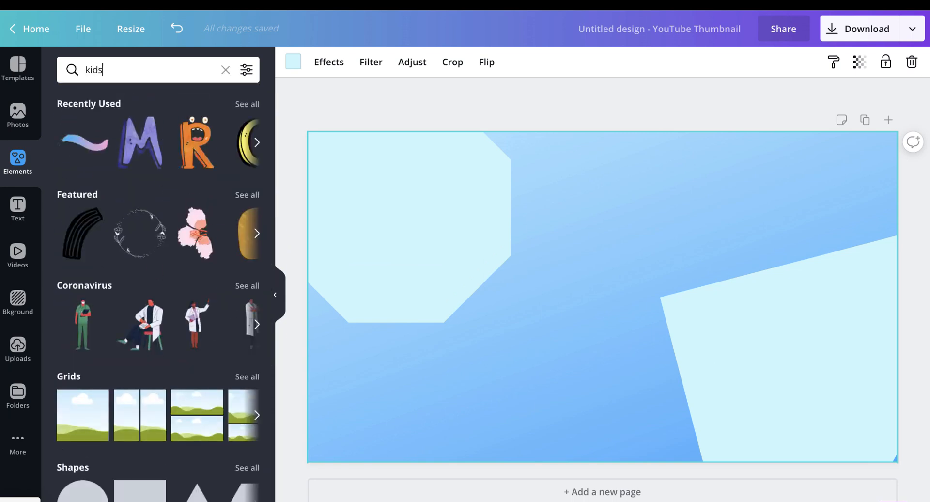
key("Return")
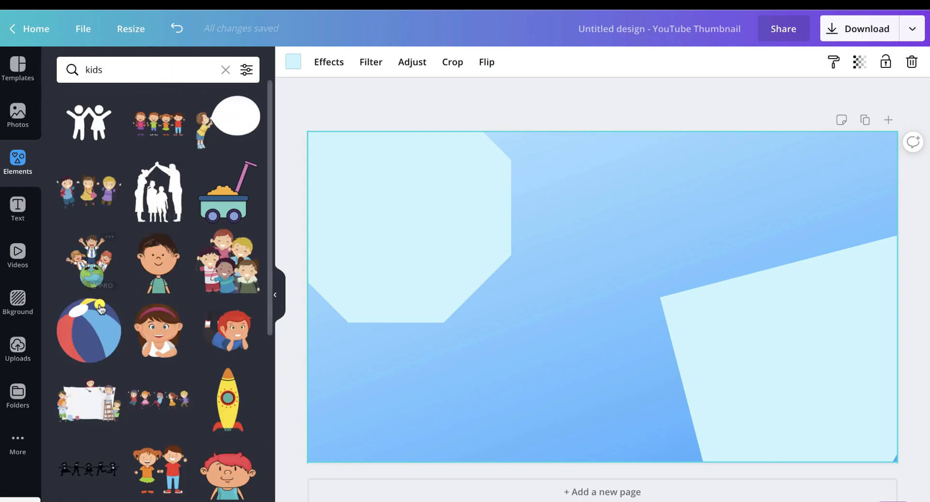
left_click_drag(152, 273, 560, 342)
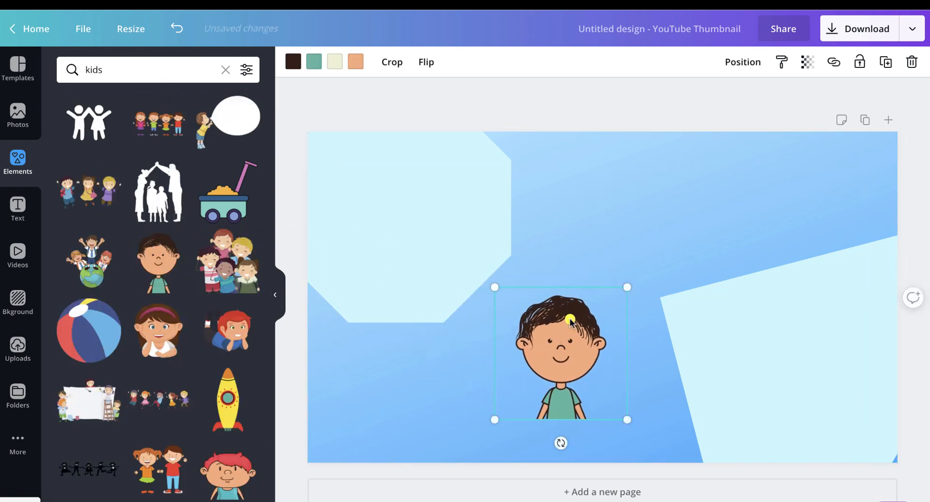
Enlarge the boy illustration and position it near the page's bottom edge between the octagon and the triangle
left_click_drag(626, 286, 661, 234)
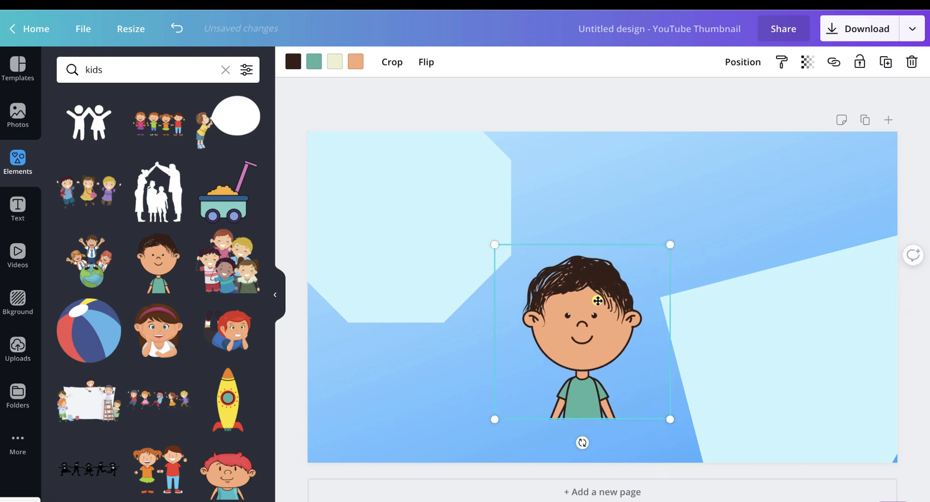
left_click_drag(600, 295, 596, 322)
left_click_drag(670, 276, 732, 188)
left_click_drag(634, 290, 608, 288)
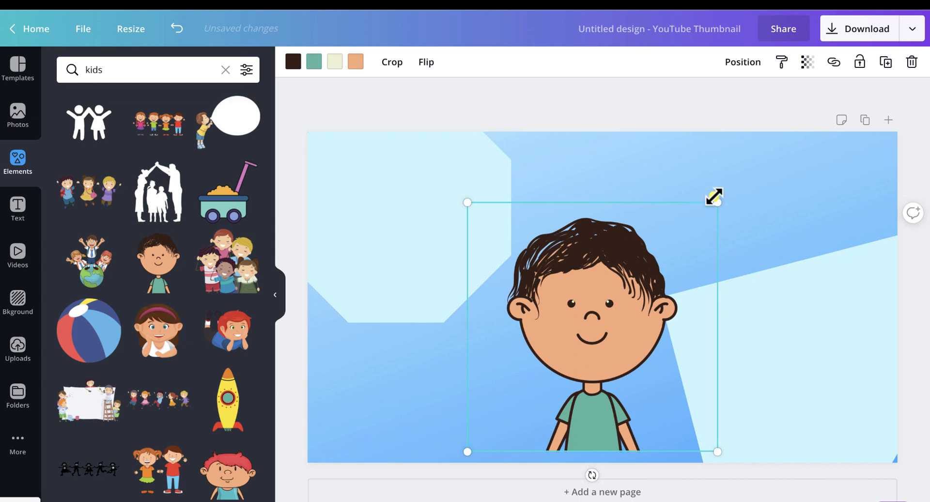
left_click_drag(723, 196, 730, 189)
left_click_drag(612, 261, 596, 276)
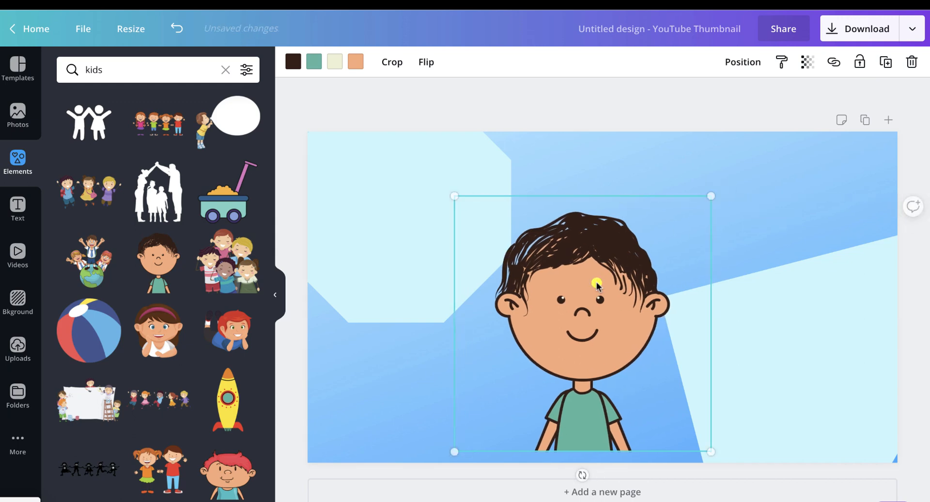
left_click(733, 350)
mouse_move(556, 332)
left_mouse_down()
mouse_move(543, 324)
mouse_move(563, 345)
left_mouse_up()
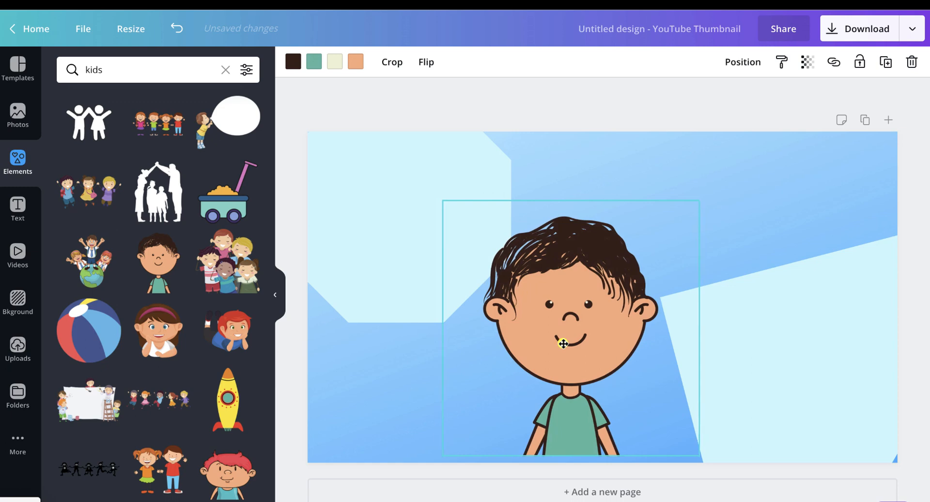
left_click(569, 103)
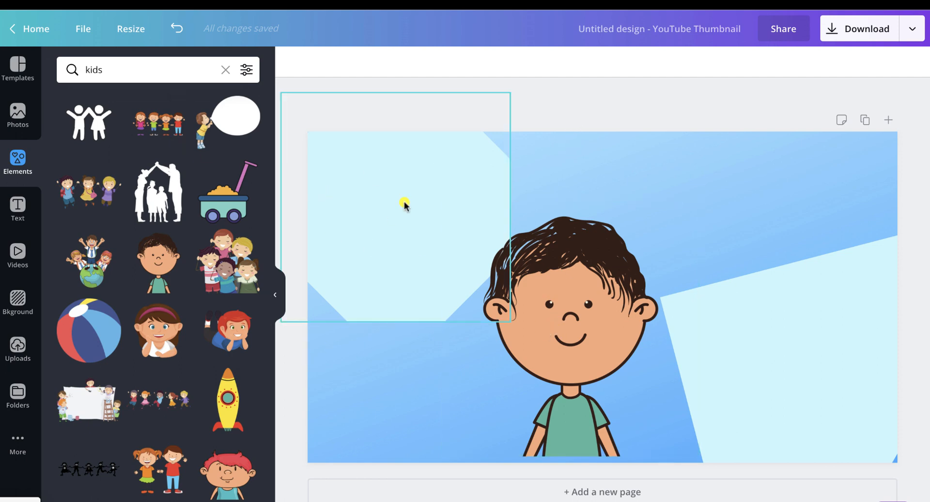
Add two headings, placing one over the octagon and the other over the triangle
left_click(17, 206)
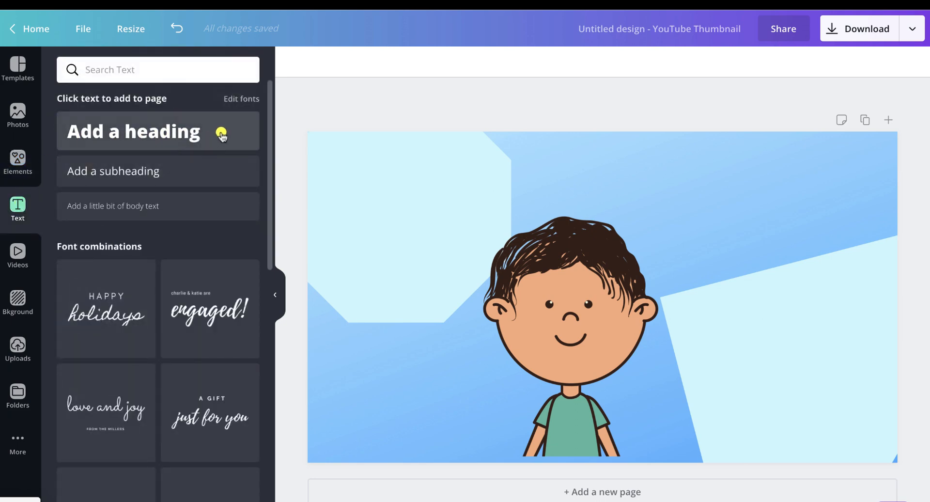
left_click(161, 137)
left_click_drag(161, 137, 406, 194)
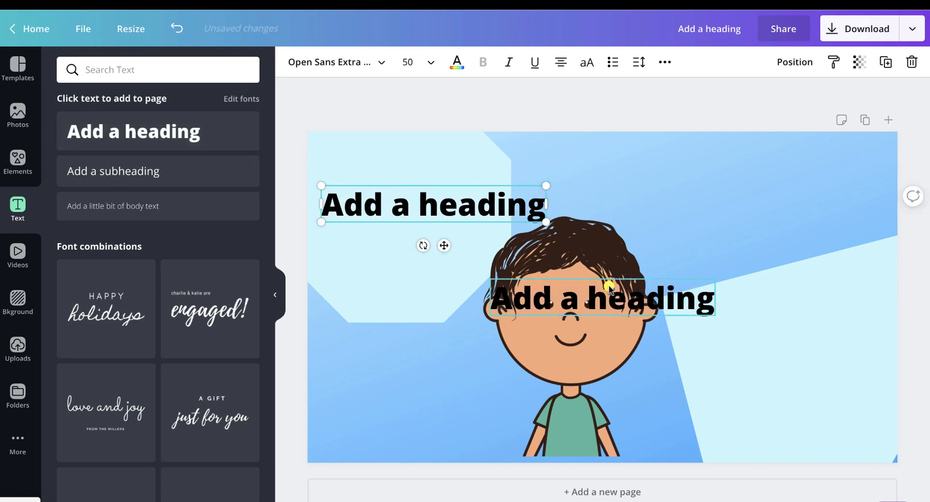
left_click_drag(619, 304, 815, 347)
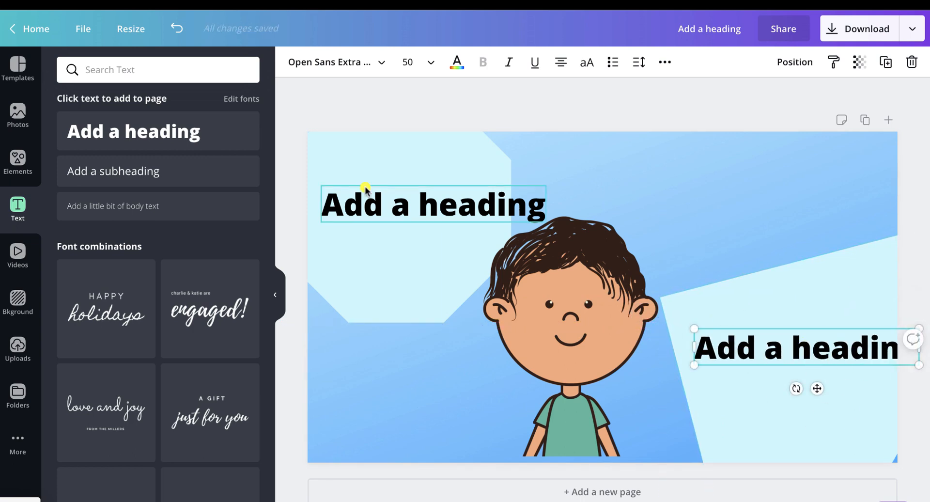
Replace the text of the heading over the octagon with "For Kids!"
left_click(383, 204)
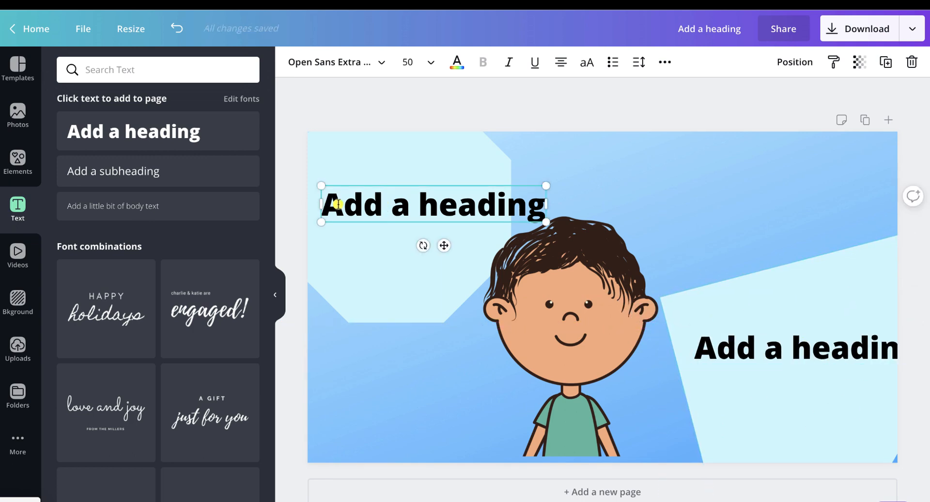
left_click_drag(324, 203, 532, 204)
left_click(531, 200)
left_click_drag(541, 205, 325, 192)
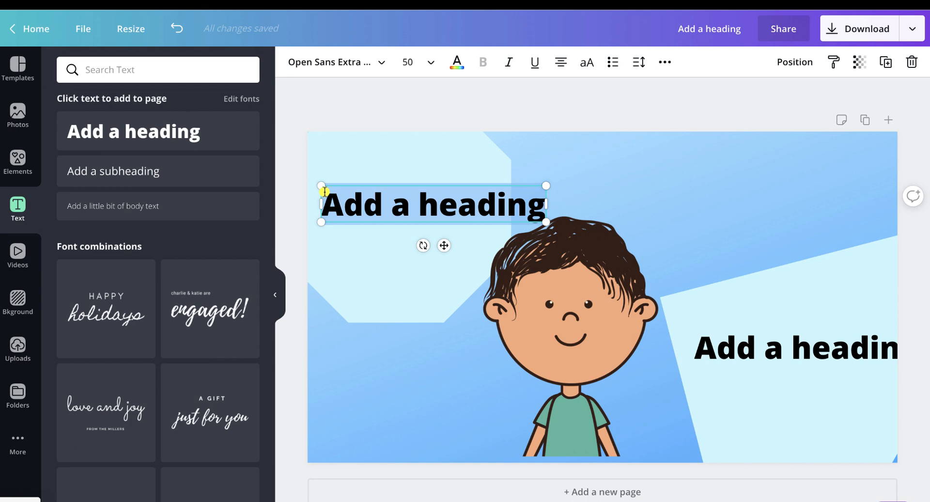
type("For")
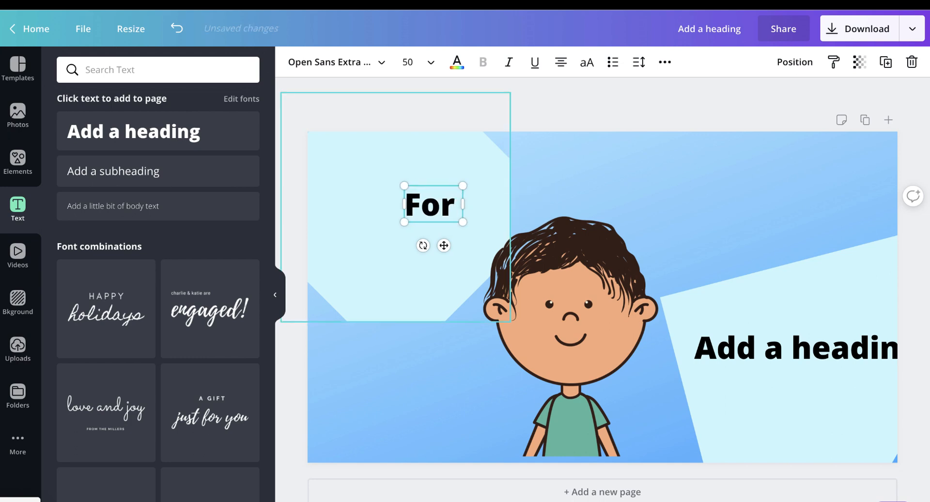
type(" Kids!")
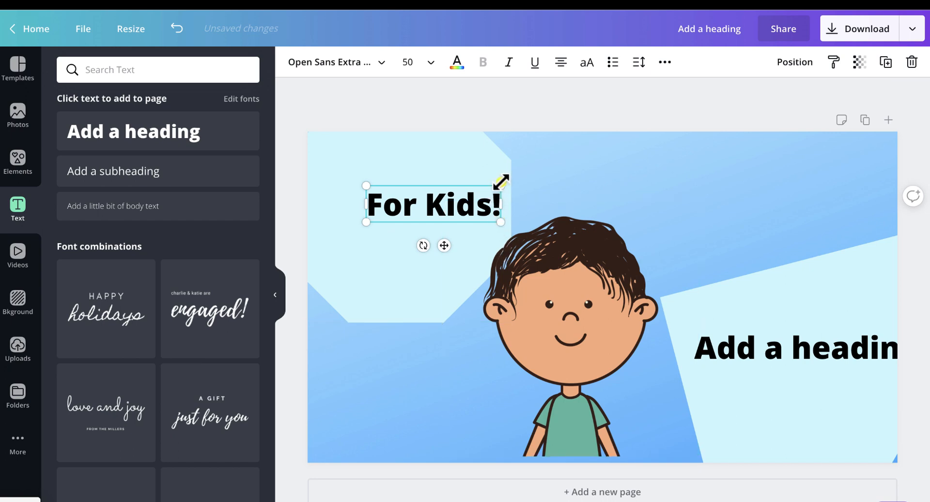
Enlarge the "For Kids!" heading to about size 80.9 and break it into two lines over the octagon
left_click_drag(500, 186, 597, 148)
left_click(689, 187)
left_click_drag(585, 191, 494, 197)
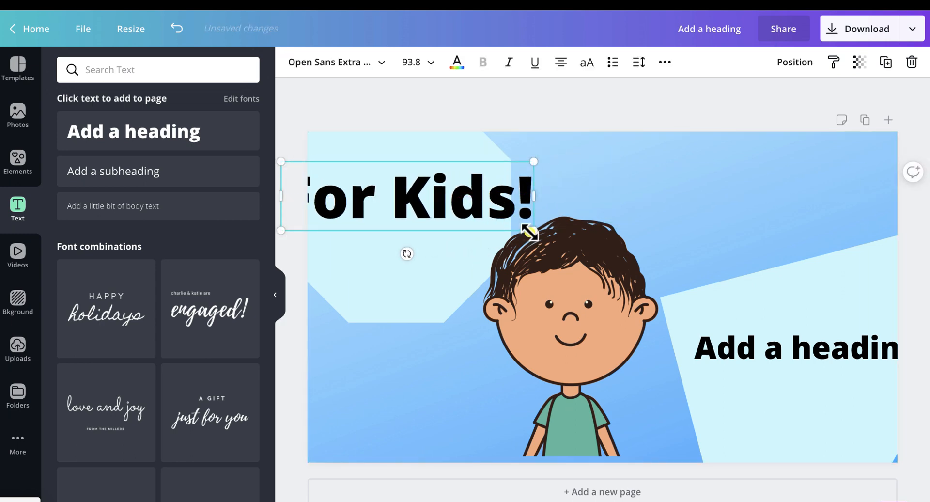
left_click_drag(533, 230, 473, 209)
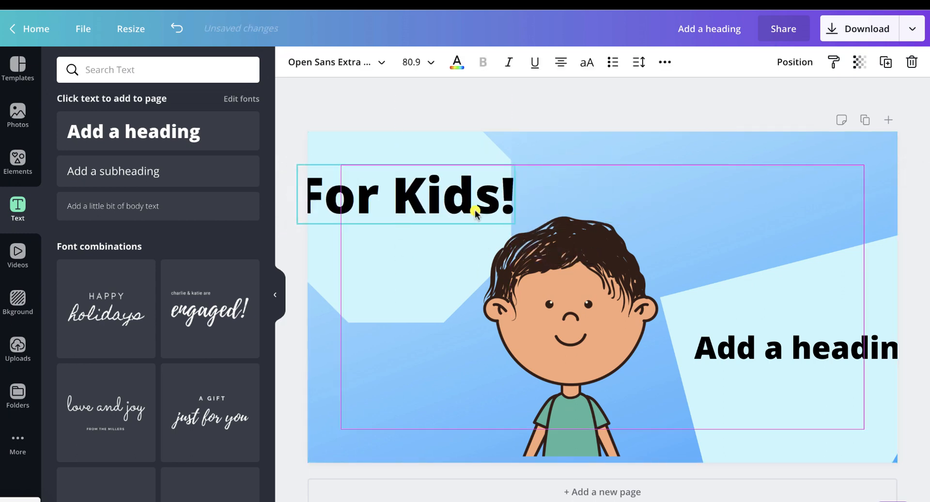
left_click(401, 205)
key("Return")
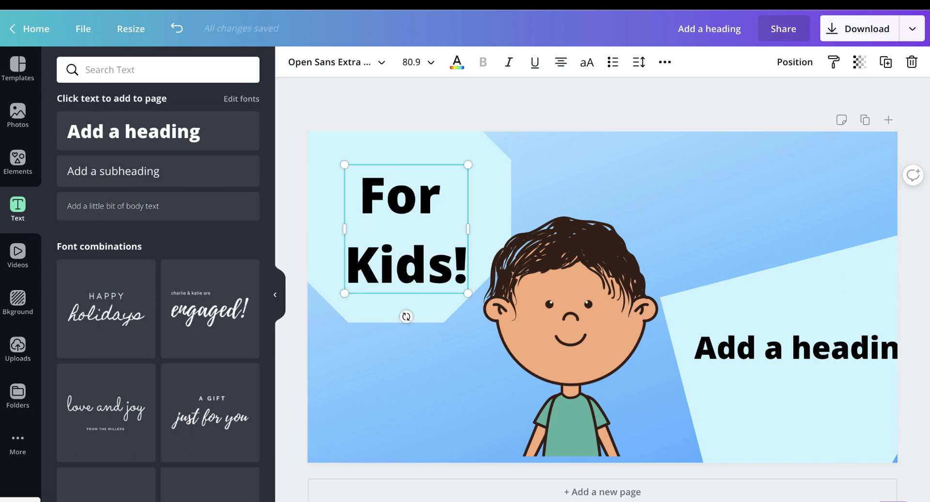
Scale the two-line "For Kids!" heading up to about size 106 and centre it on the visible part of the octagon
left_click_drag(468, 165, 521, 144)
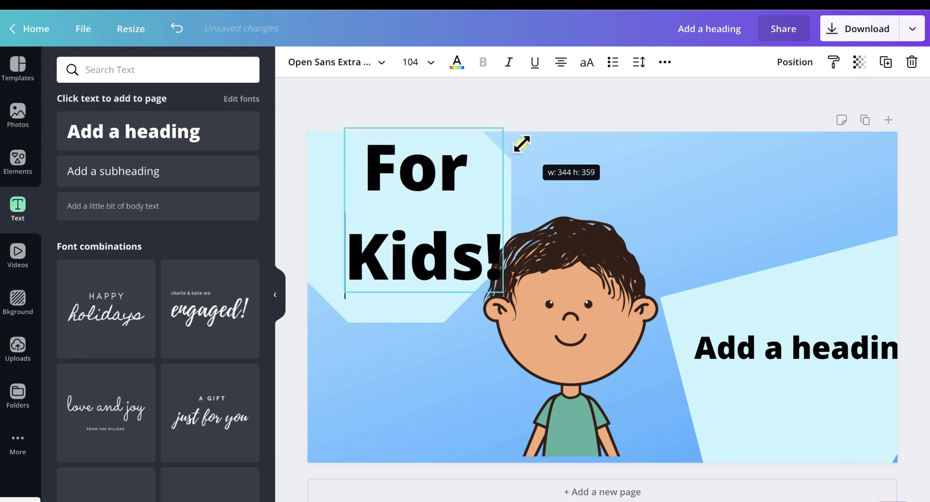
left_click(506, 156)
left_click_drag(451, 168, 422, 175)
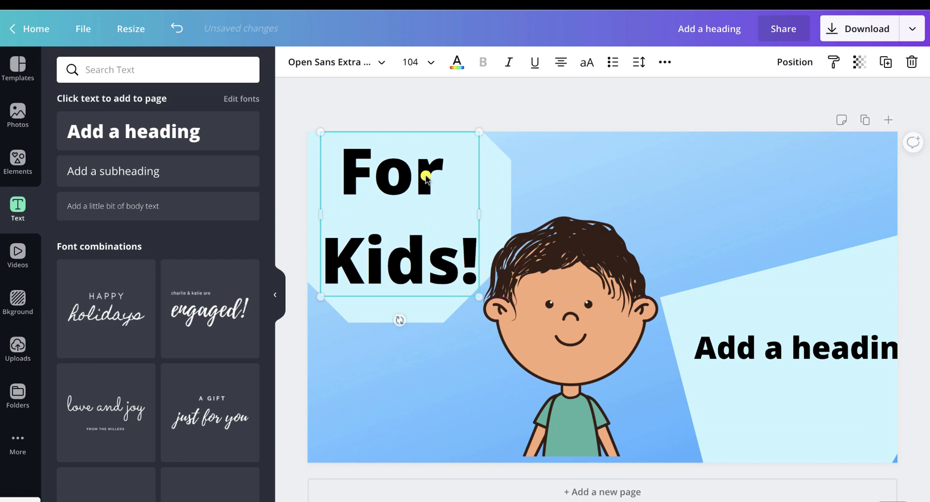
left_click(554, 119)
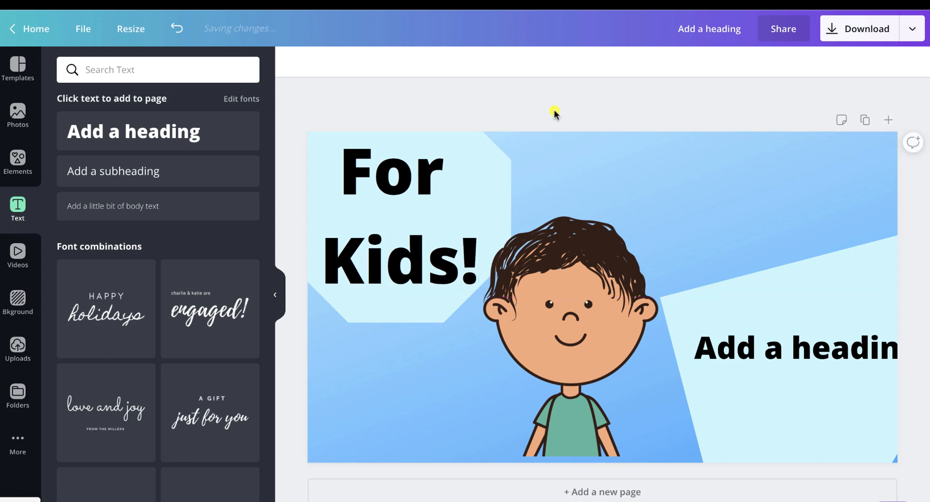
left_click(419, 192)
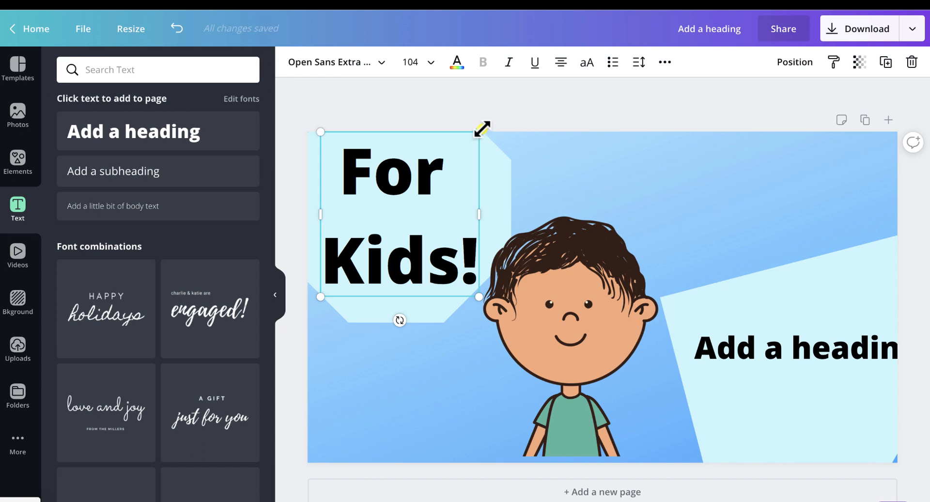
left_click_drag(482, 129, 483, 127)
left_click(529, 112)
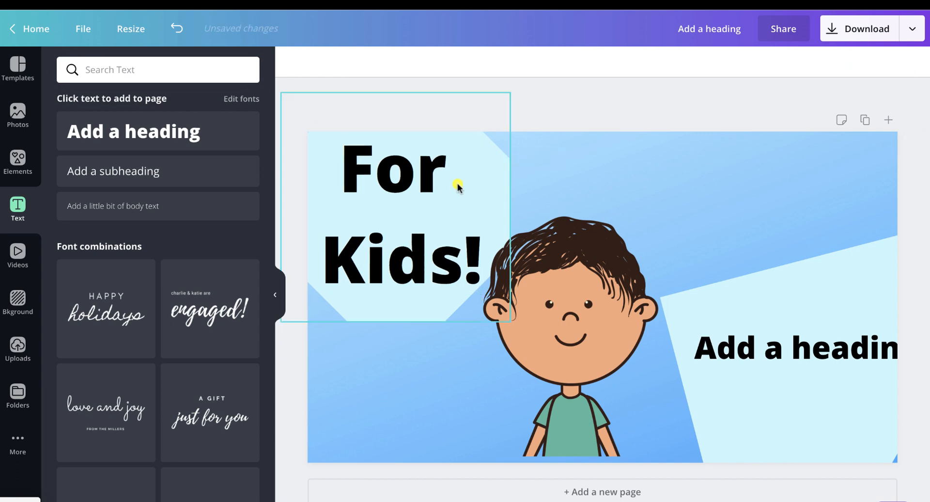
left_click(417, 189)
left_click_drag(417, 189, 411, 188)
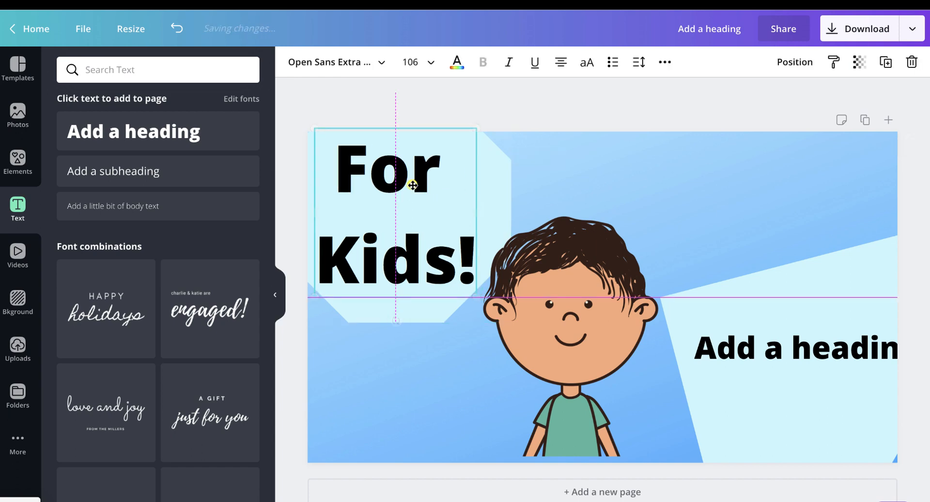
left_click(526, 118)
Replace the text of the heading over the triangle with "Learn Your Letters!"
left_click(791, 340)
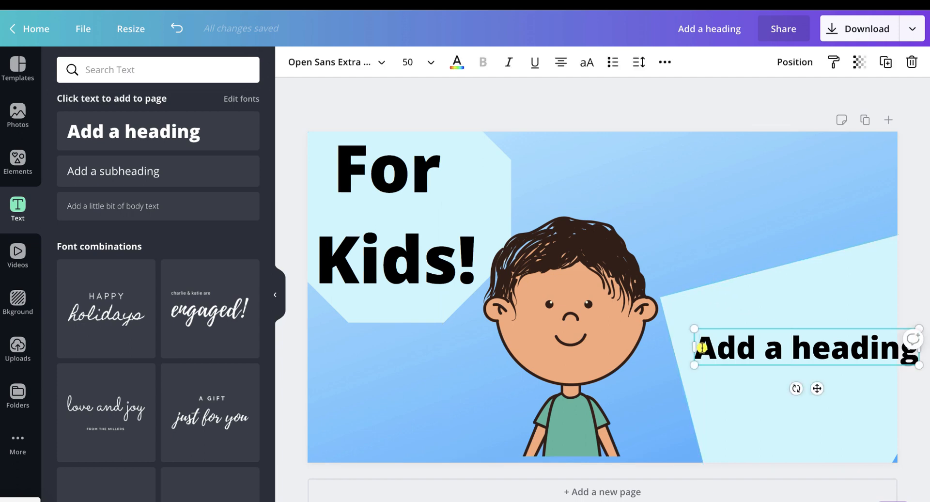
left_click_drag(701, 347, 919, 348)
type("L")
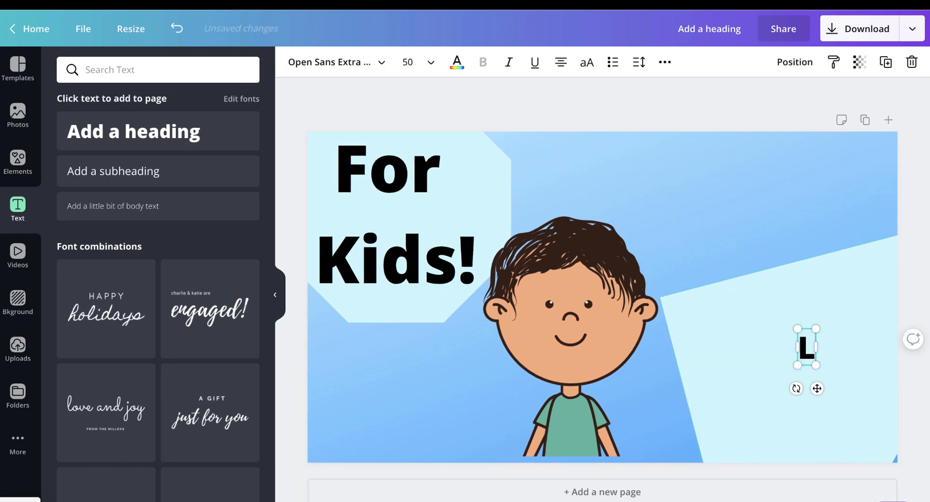
type("et L")
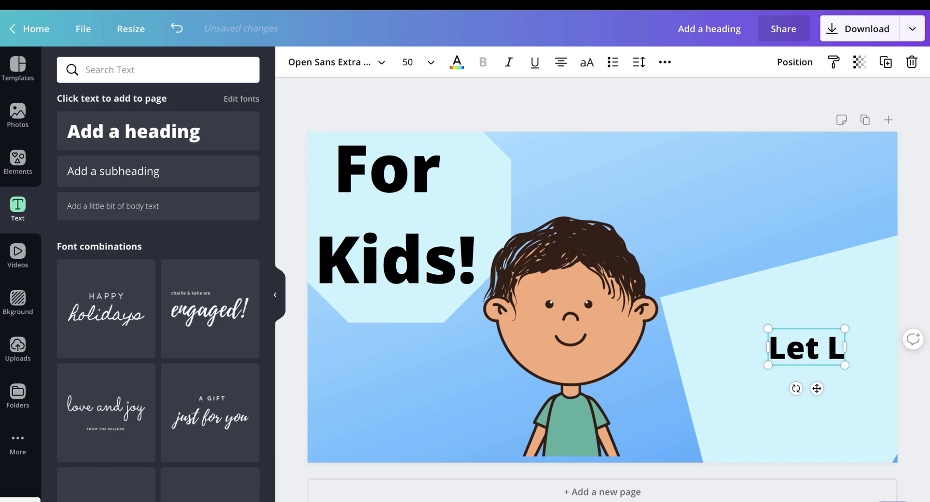
key("BackSpace")
key("BackSpace")
key("BackSpace")
key("BackSpace")
key("BackSpace")
type("Lea")
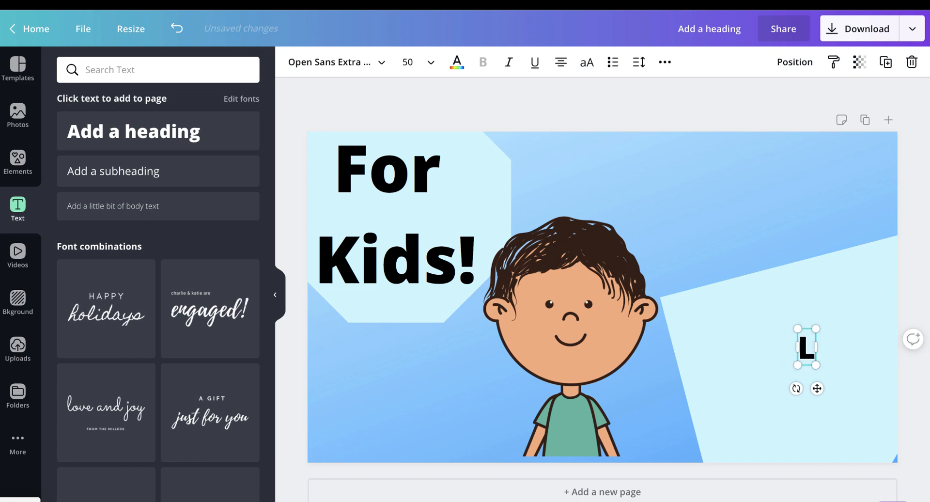
type("rn Your ")
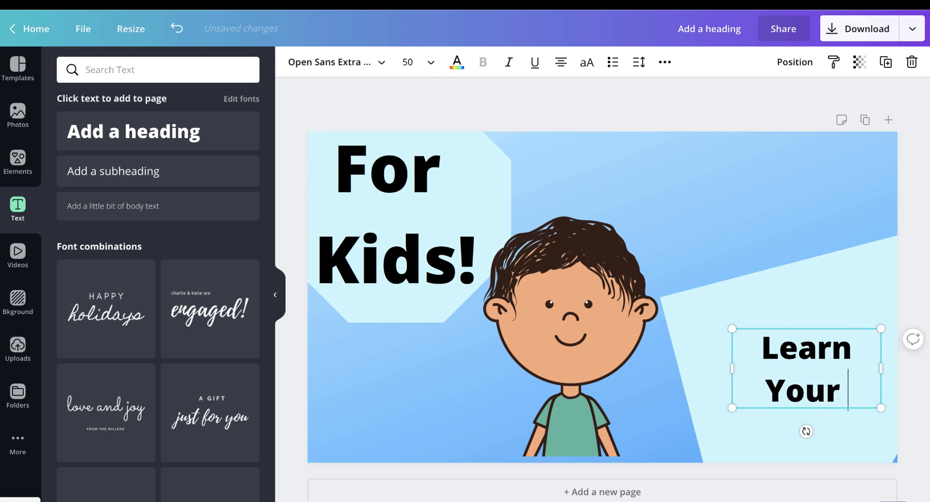
type("Letters!")
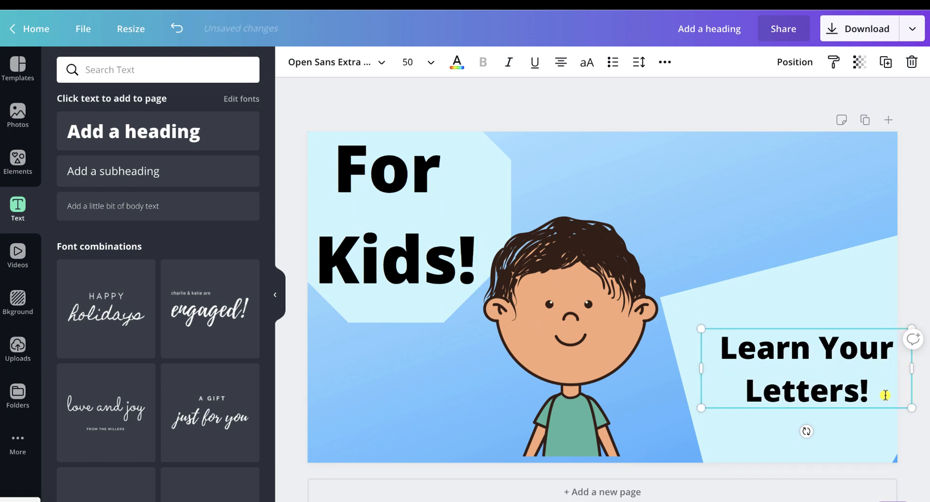
Enlarge the "Learn Your Letters!" heading to about size 64.8, wrapping it onto three lines over the triangle
left_click_drag(911, 407, 929, 417)
left_click(666, 406)
left_click_drag(768, 353, 736, 334)
left_click_drag(667, 397, 633, 410)
left_click_drag(690, 341, 706, 327)
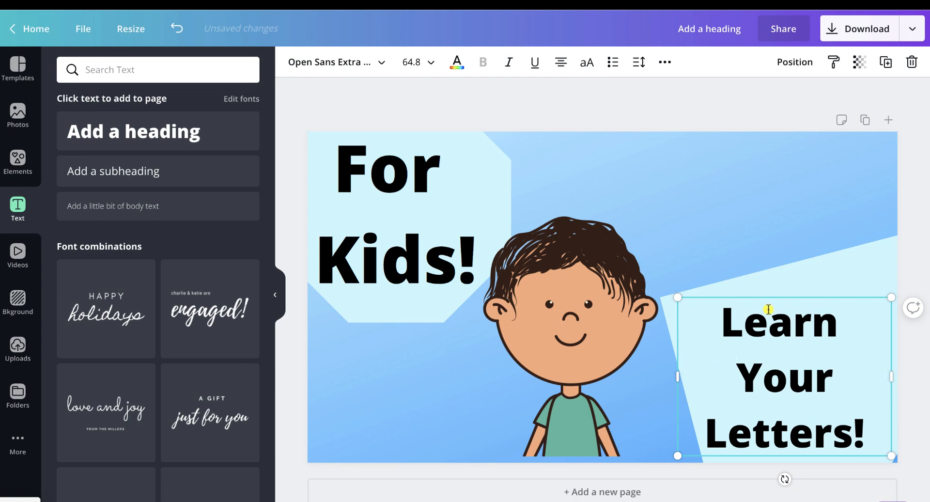
Scale the "Learn Your Letters!" heading up to about size 75 and fit it within the triangle beside the boy
left_click_drag(677, 297, 644, 272)
left_click_drag(758, 366, 843, 370)
left_click(817, 355)
left_click(920, 369)
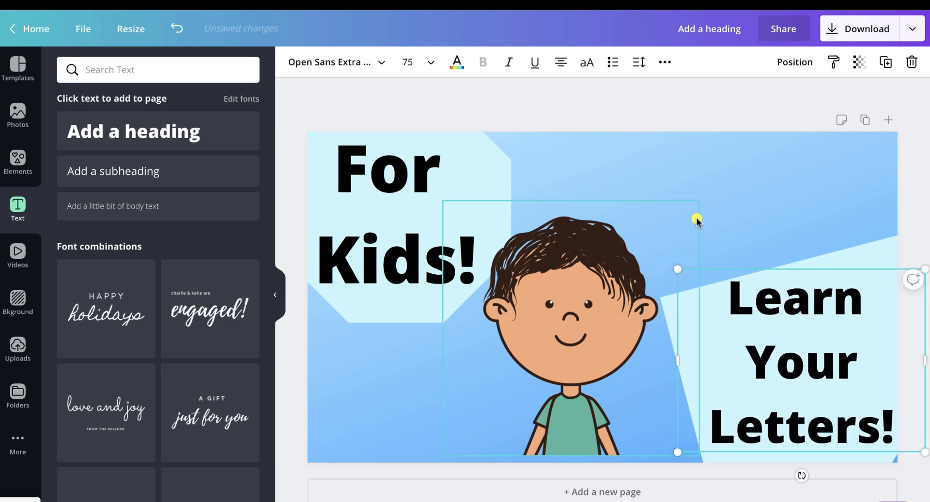
left_click(692, 201)
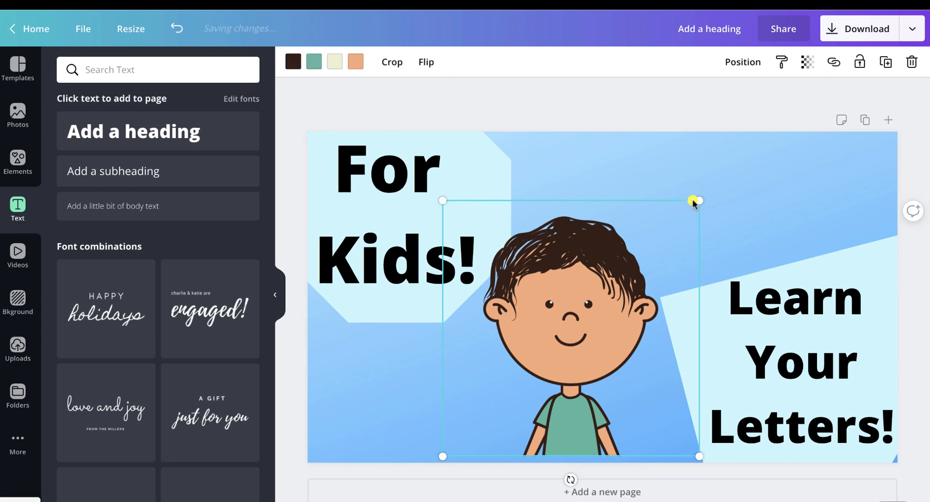
left_click(642, 149)
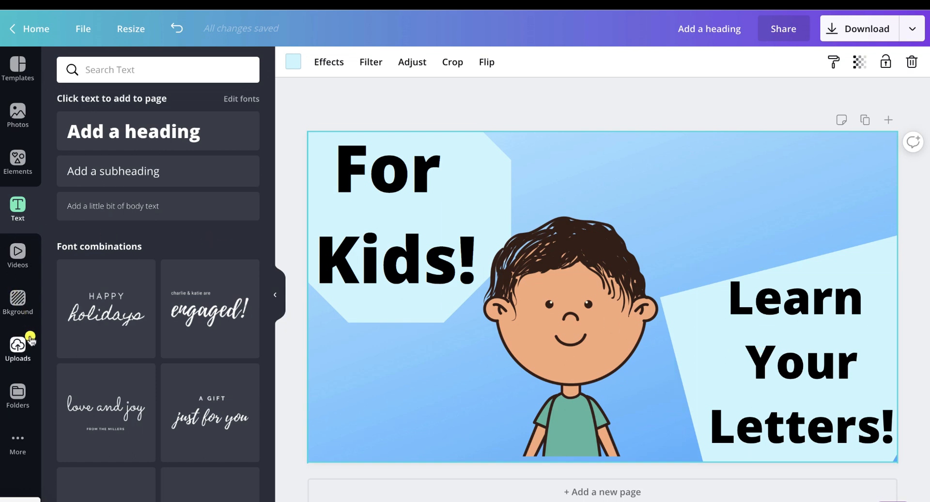
Clear the "kids" search in the elements library and show the full Gradients collection
left_click(18, 162)
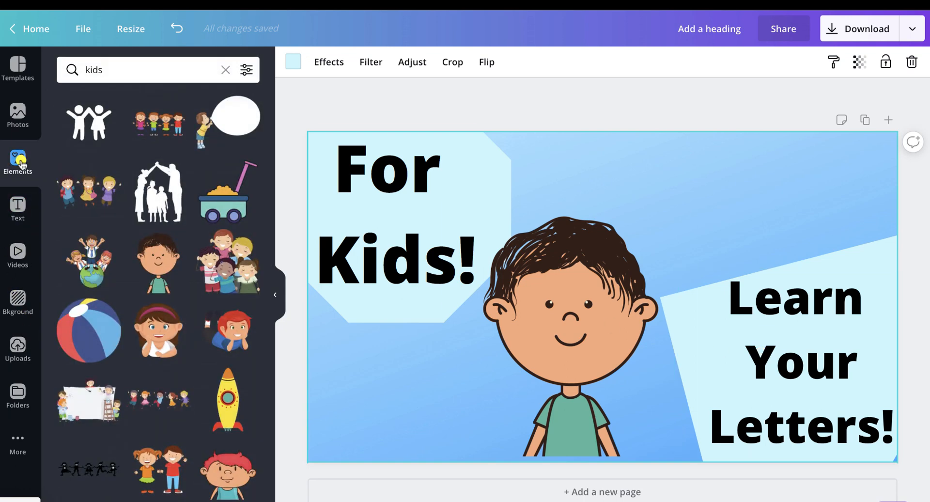
scroll(145, 250, "down", 4)
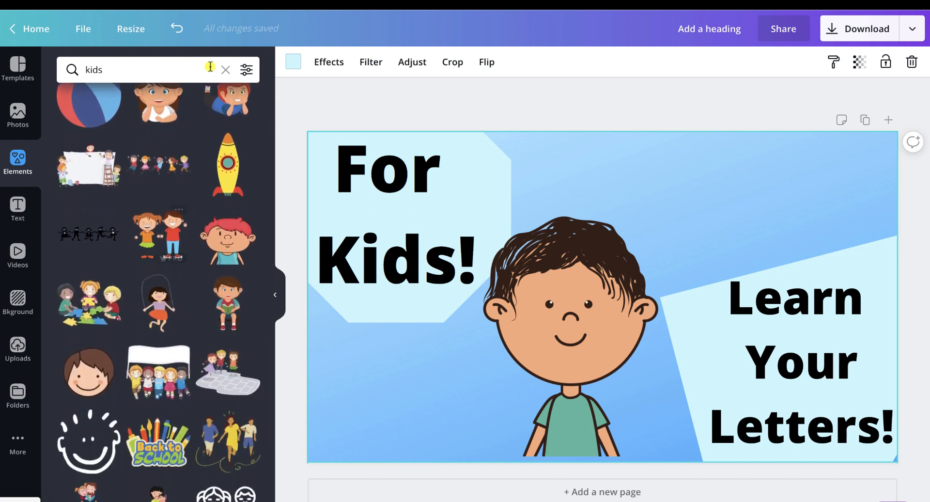
left_click(228, 71)
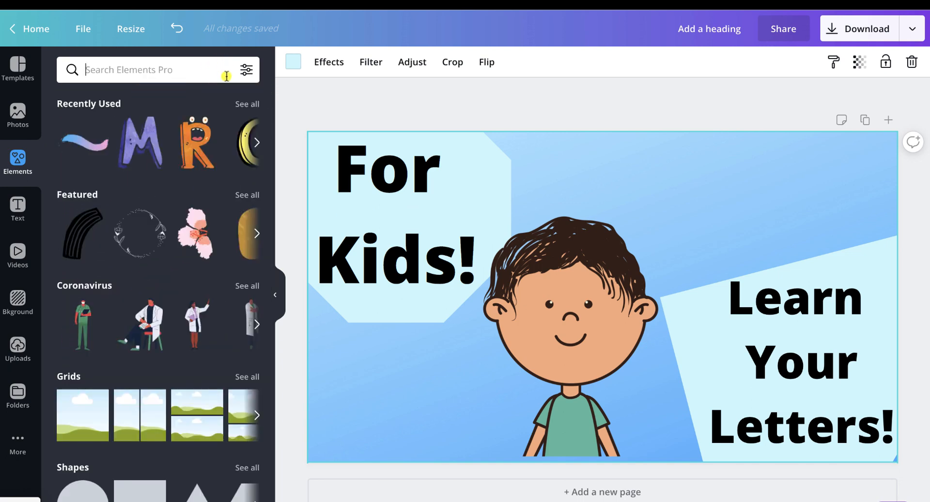
scroll(183, 182, "down", 10)
scroll(183, 184, "up", 10)
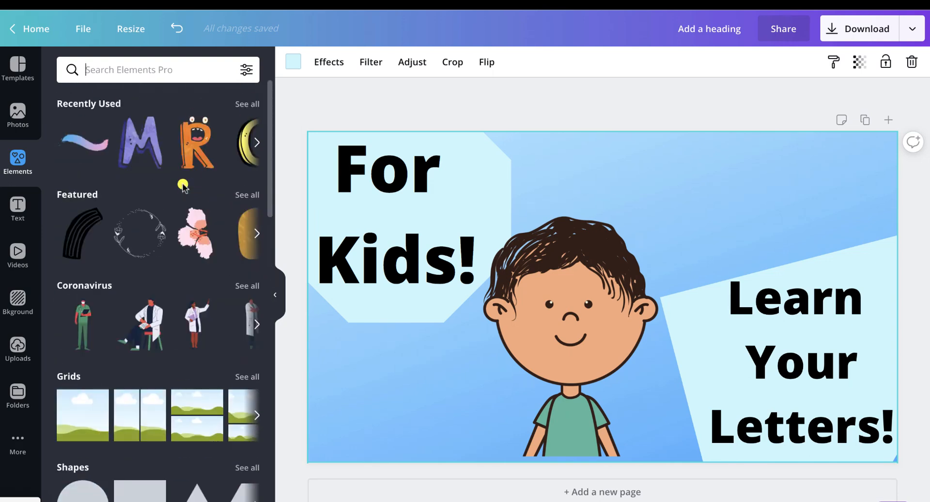
scroll(183, 186, "down", 10)
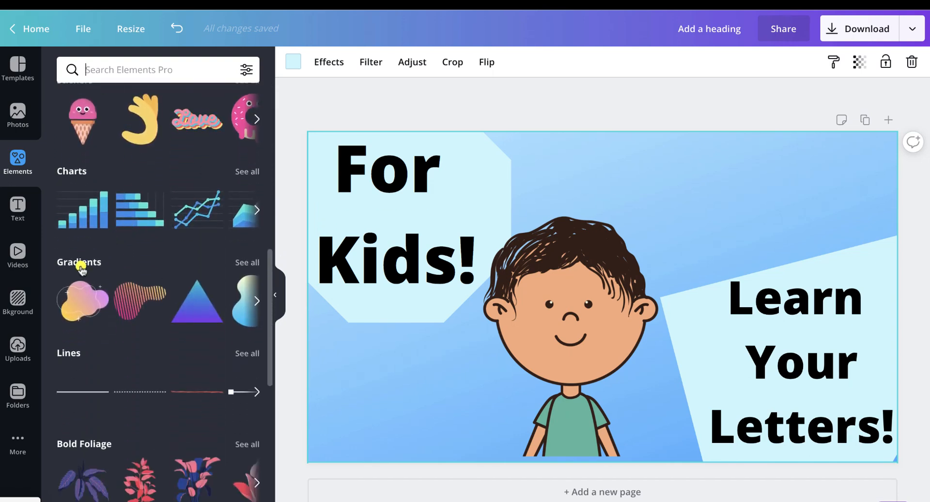
left_click(253, 262)
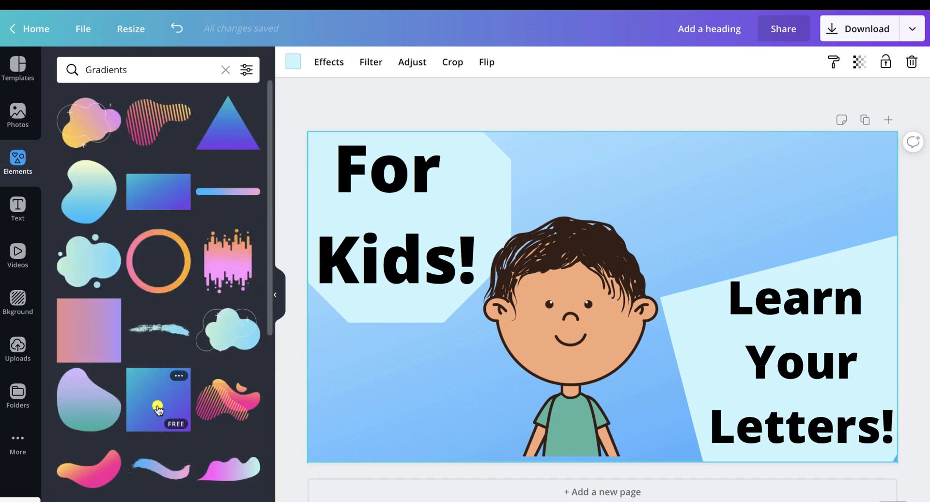
Try the outlined blue-to-pink gradient blob at the page's upper edge above the triangle, enlarge it slightly and delete it
scroll(158, 409, "down", 1)
scroll(159, 409, "up", 1)
scroll(159, 372, "down", 8)
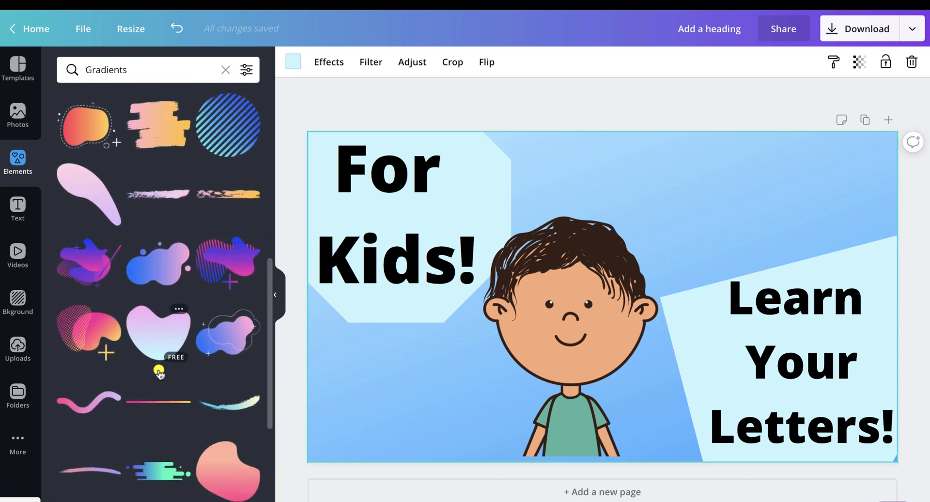
scroll(158, 372, "up", 3)
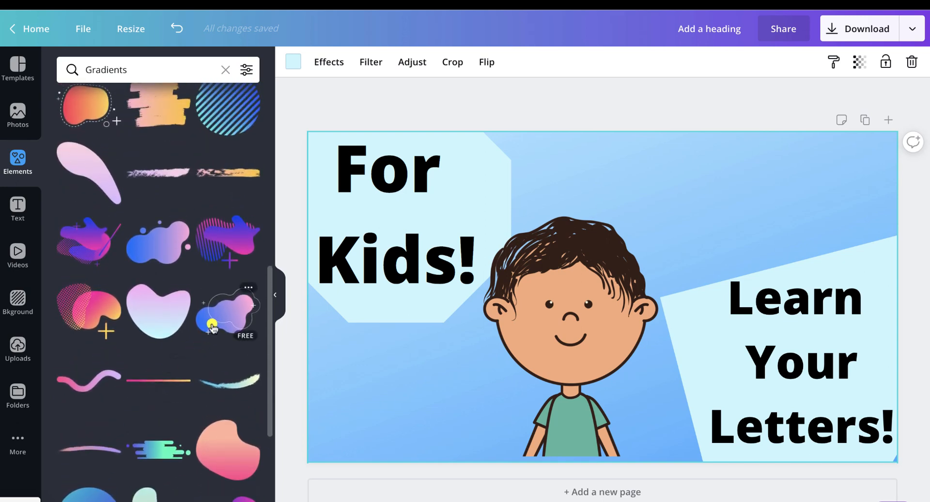
left_click_drag(212, 326, 680, 131)
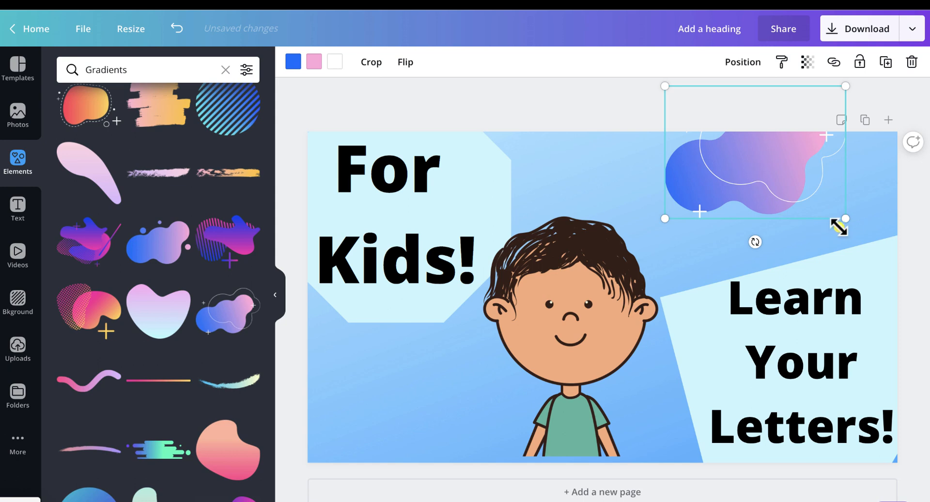
left_click_drag(838, 226, 855, 215)
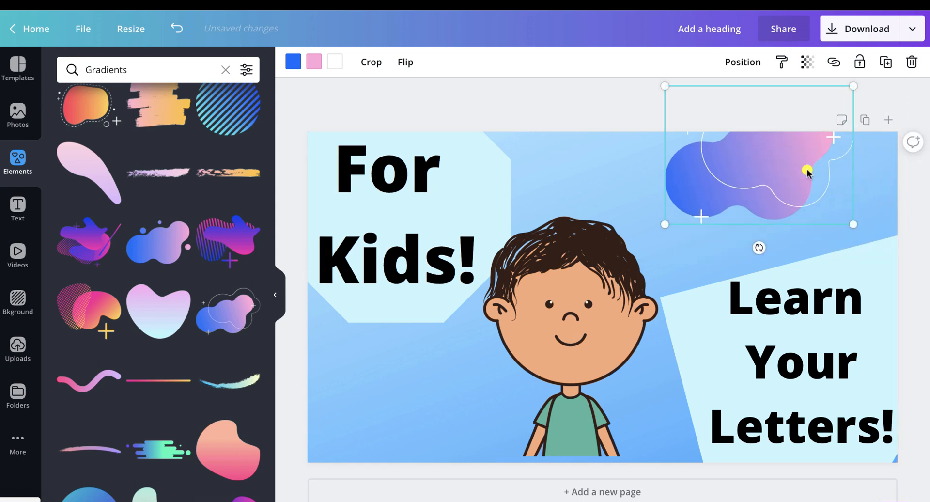
key("Delete")
Add the pink-to-purple gradient blob, enlarge it to about 566 × 415, and place it partly off the page's upper-right corner
scroll(146, 376, "down", 5)
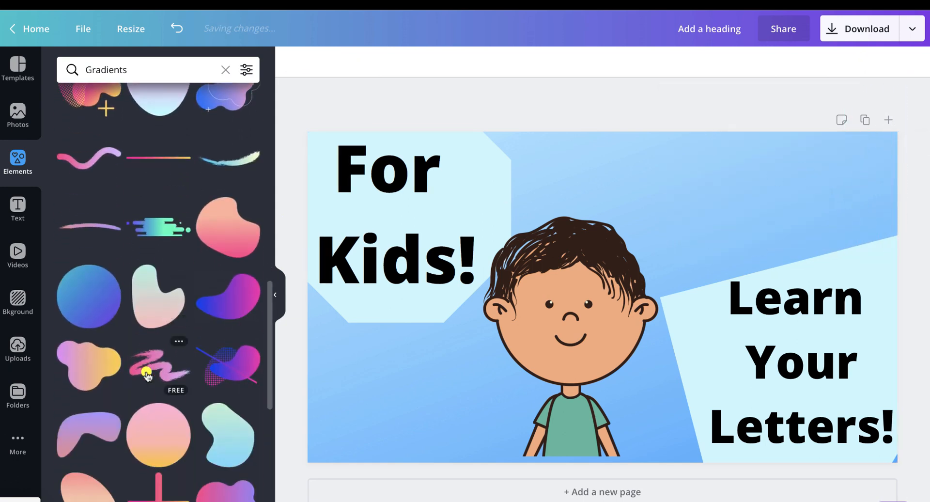
left_click_drag(211, 496, 645, 122)
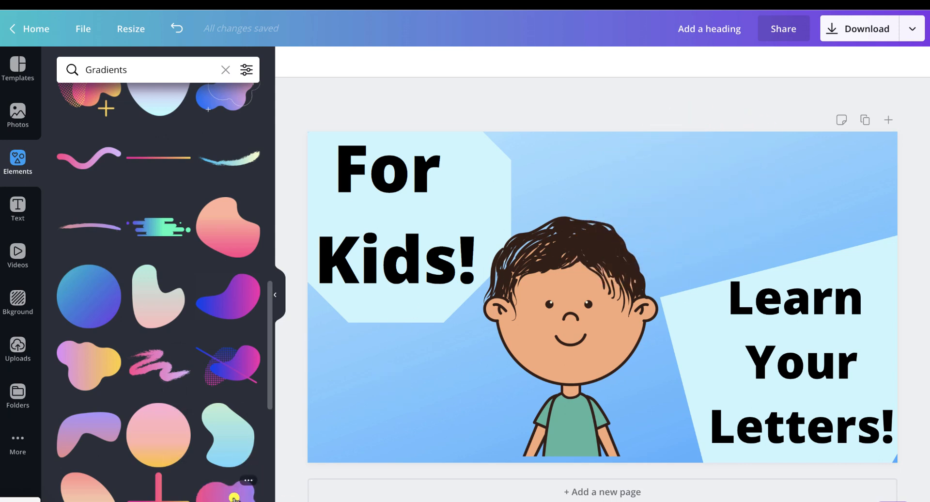
left_click_drag(234, 497, 744, 162)
left_click_drag(826, 254, 896, 290)
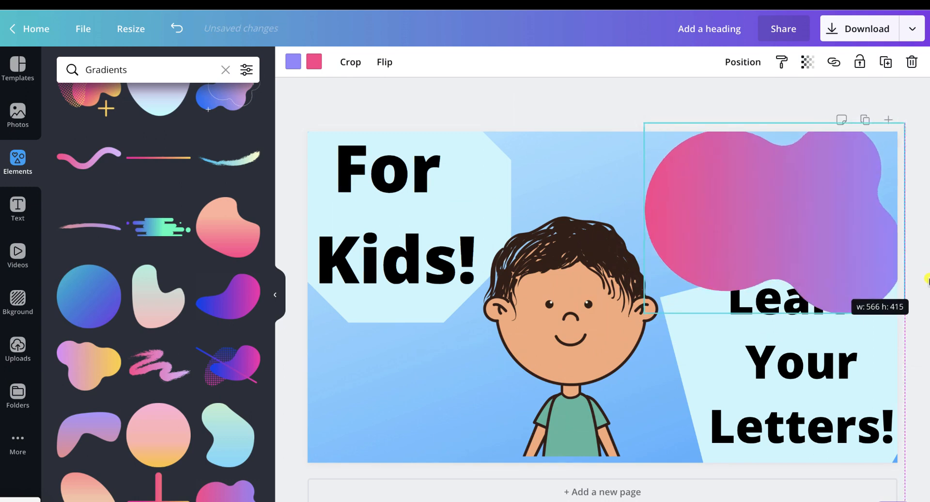
left_click_drag(786, 253, 845, 189)
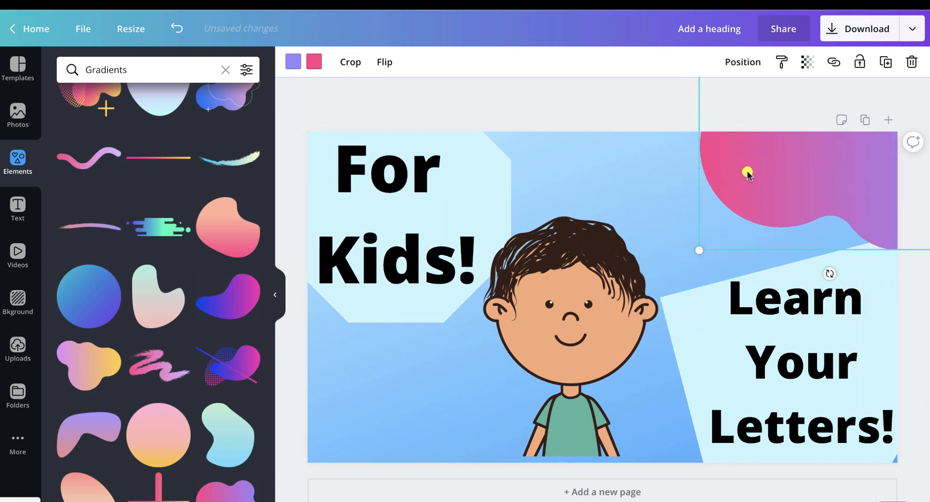
left_click_drag(746, 169, 718, 167)
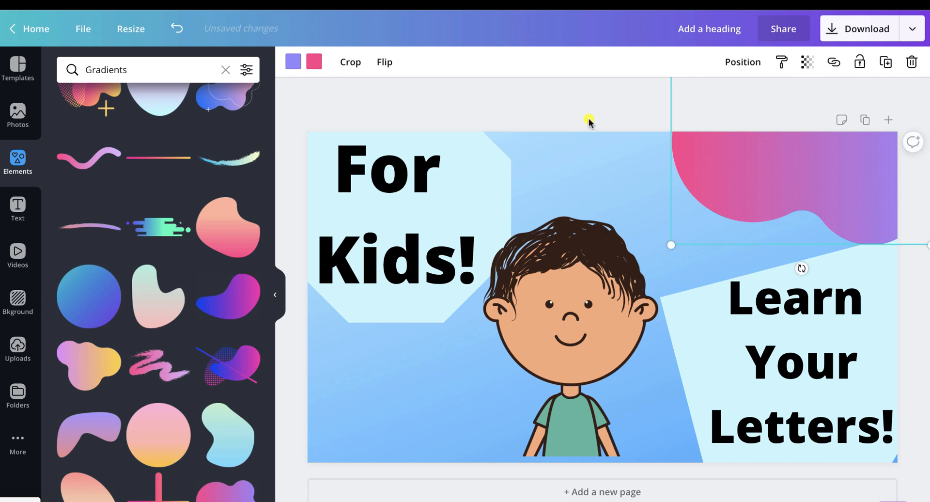
left_click(550, 127)
Browse more of the Gradients collection and nudge the pink-to-purple blob slightly upward, clear of the triangle's edge
scroll(140, 386, "down", 9)
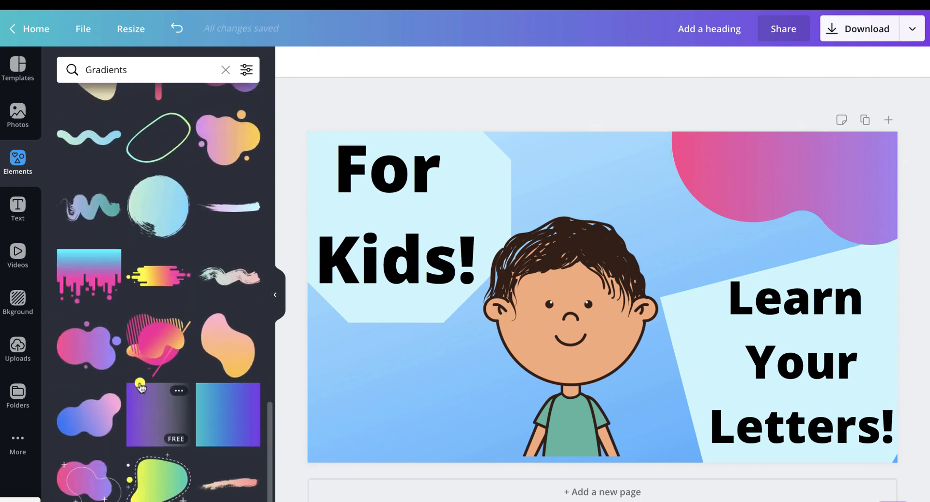
scroll(140, 386, "up", 3)
scroll(140, 386, "down", 4)
scroll(140, 386, "down", 1)
scroll(140, 386, "up", 7)
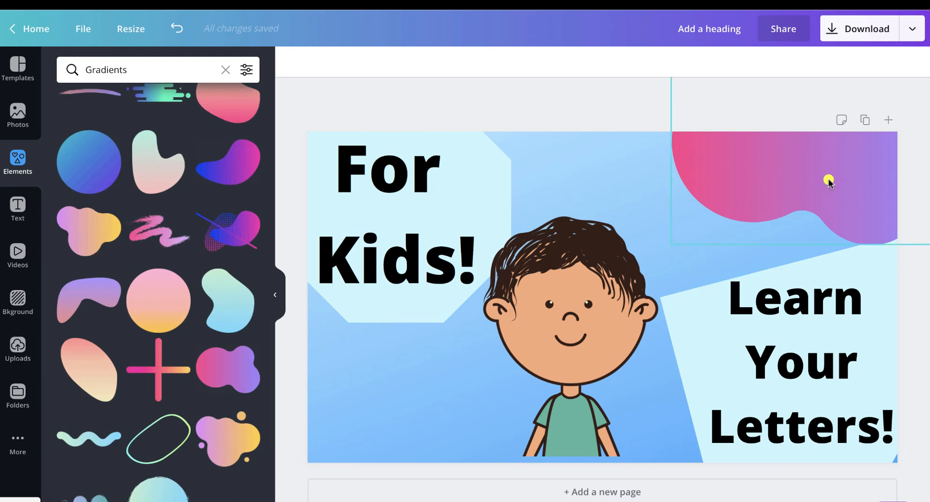
left_click_drag(828, 181, 828, 175)
Add the pink zigzag brush stroke, enlarge it and place it partly off the page's lower-left corner
scroll(129, 334, "down", 2)
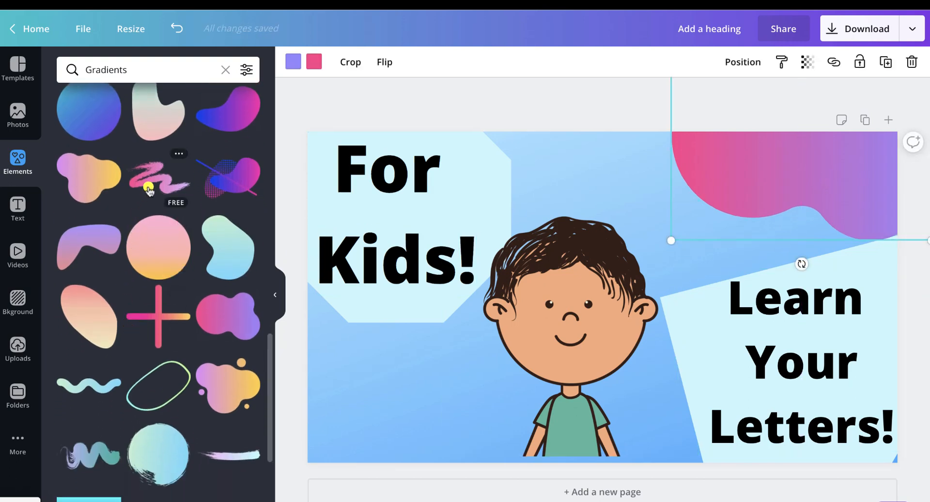
mouse_move(148, 188)
left_mouse_down()
mouse_move(232, 213)
mouse_move(358, 375)
left_mouse_up()
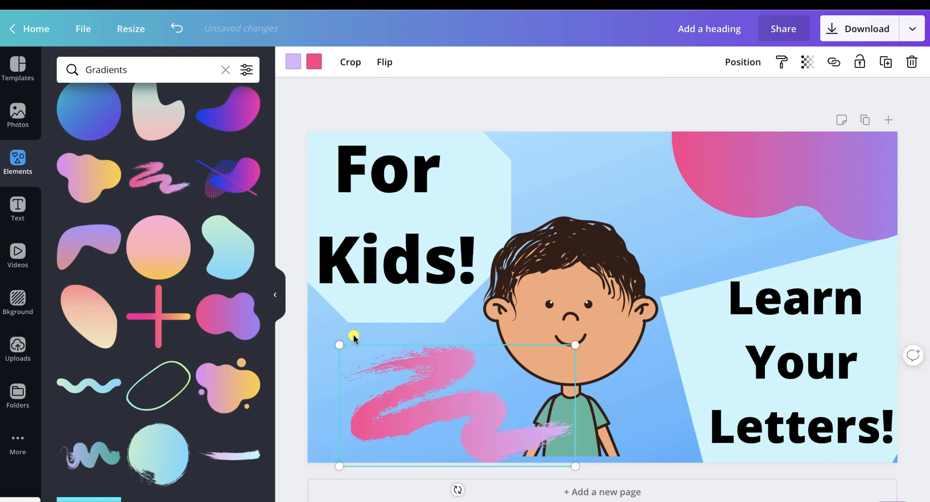
mouse_move(335, 342)
left_mouse_down()
mouse_move(241, 325)
mouse_move(253, 301)
left_mouse_up()
mouse_move(372, 377)
left_mouse_down()
mouse_move(298, 424)
mouse_move(307, 413)
left_mouse_up()
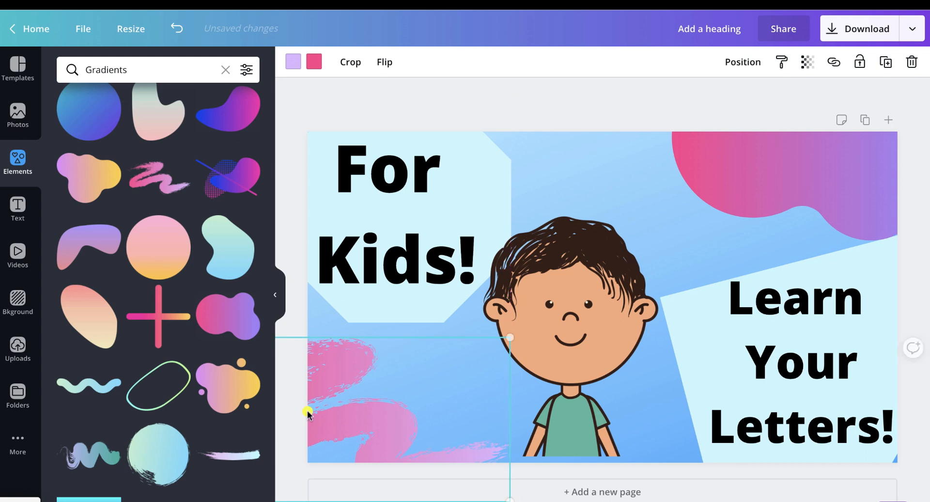
Recolour the zigzag brush stroke's gradient, replacing pink with light red and lilac with dark violet
left_click(314, 62)
left_click(240, 361)
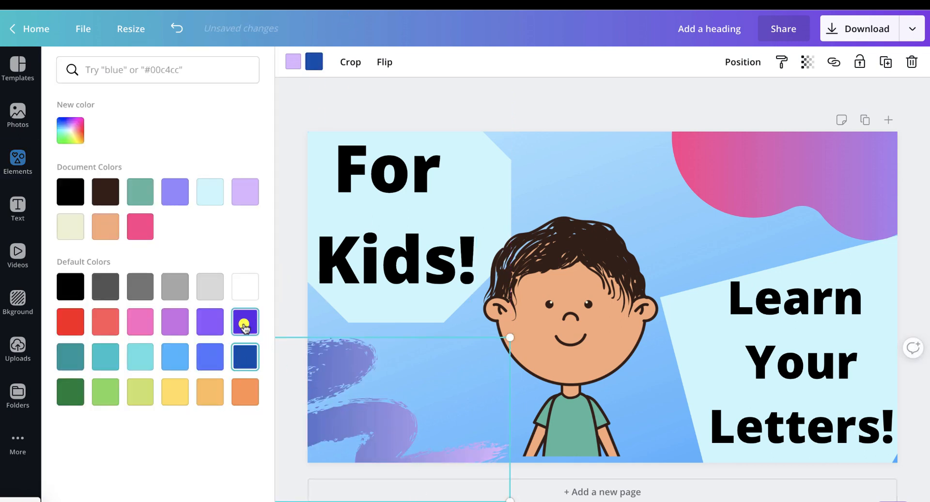
left_click(72, 320)
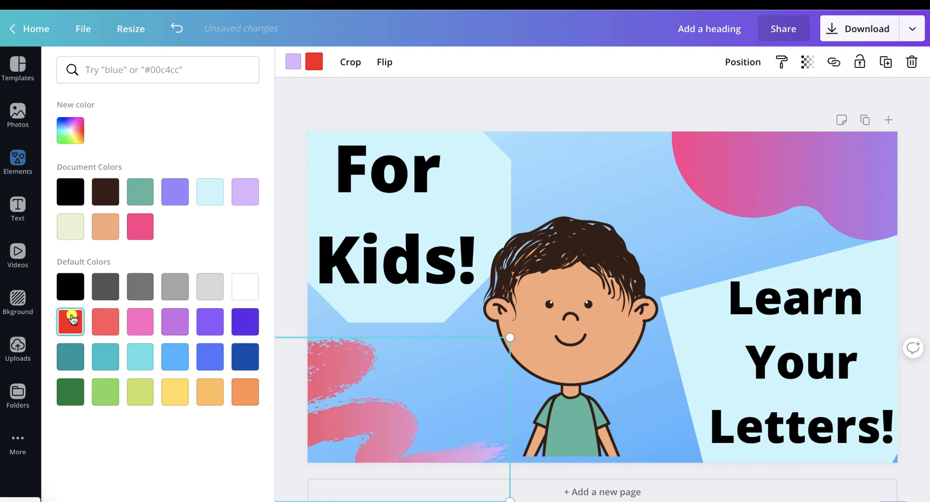
left_click(113, 326)
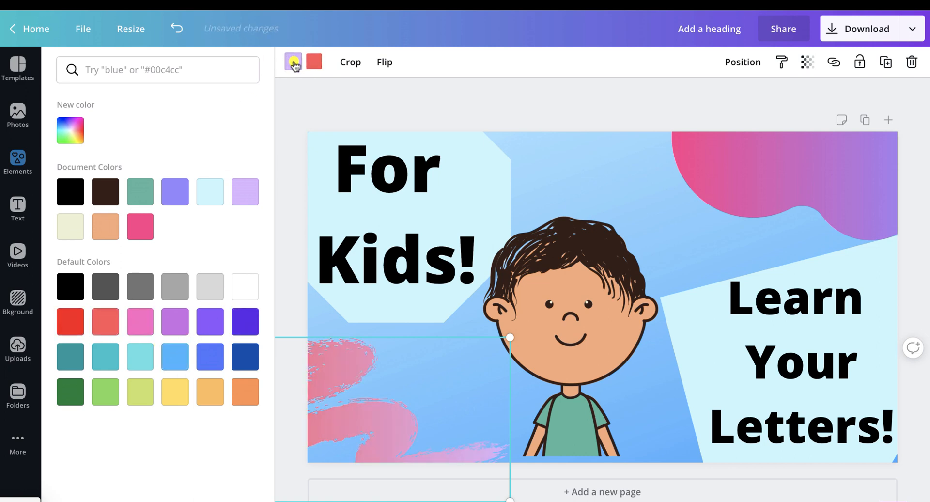
left_click(237, 329)
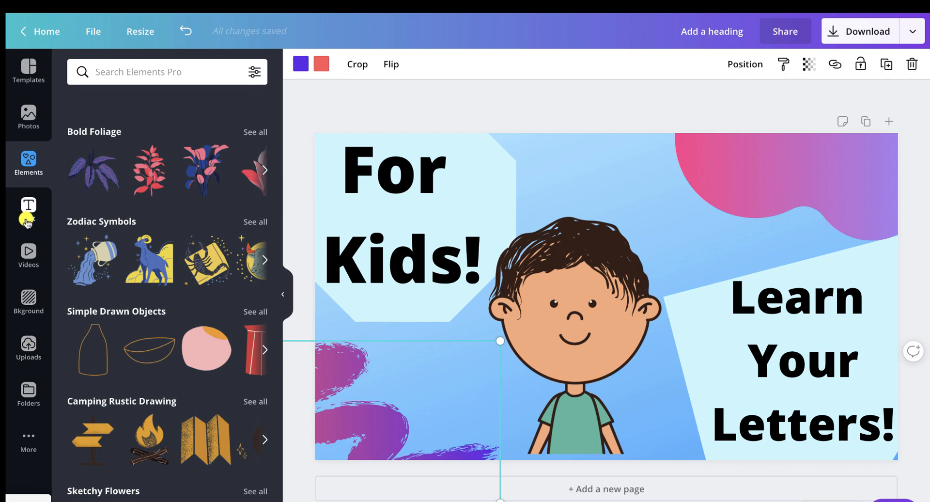
Search the elements library for "letters"
left_click(121, 72)
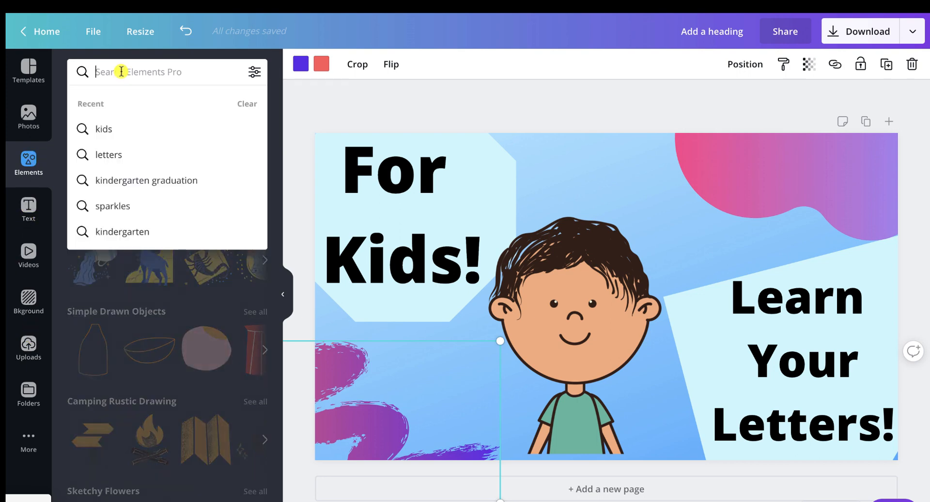
type("letters")
key("Return")
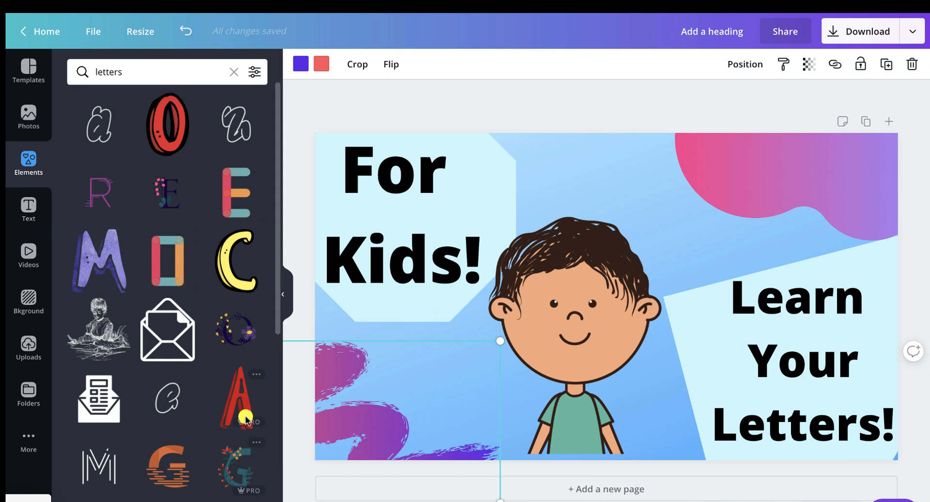
Add the red letter A, shrink it, tilt it clockwise and place it between the boy's head and the pink-to-purple blob
left_click_drag(237, 397, 618, 202)
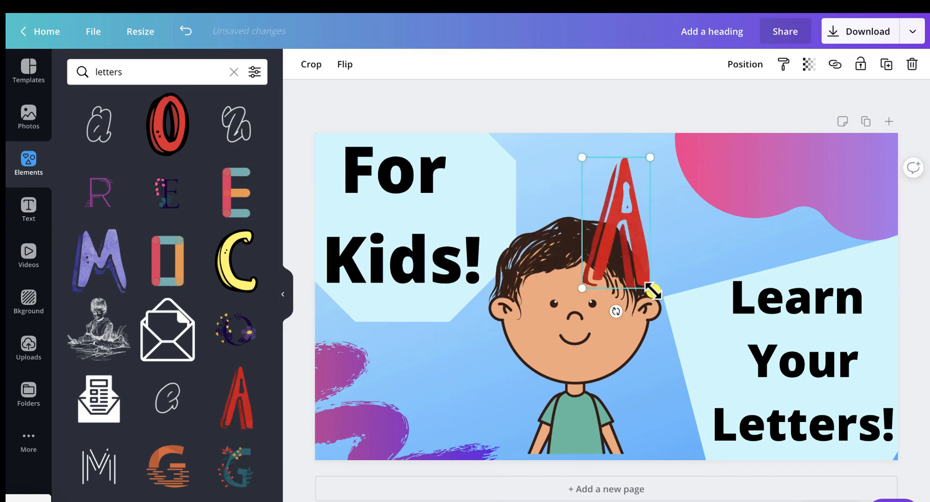
left_click_drag(648, 287, 662, 211)
left_click_drag(636, 158, 641, 172)
mouse_move(641, 257)
left_mouse_down()
mouse_move(649, 265)
mouse_move(630, 255)
left_mouse_up()
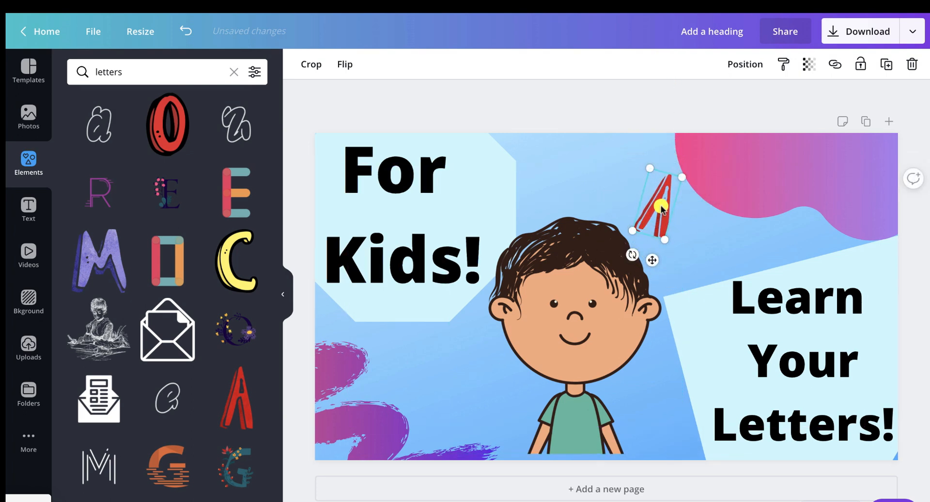
left_click_drag(653, 204, 678, 233)
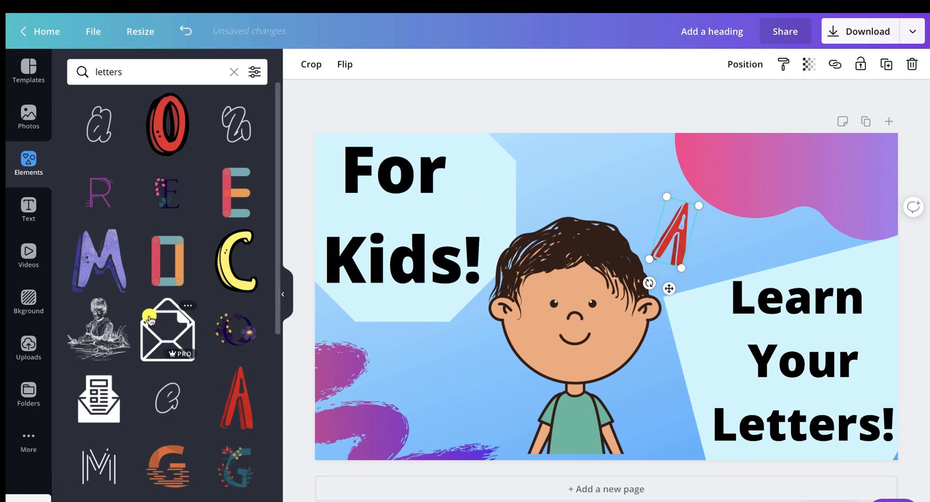
Add the yellow letter C below "Kids!" and the green letter D beside the boy's shoulder, scaling the C down slightly and the D much smaller
left_click_drag(225, 262, 391, 327)
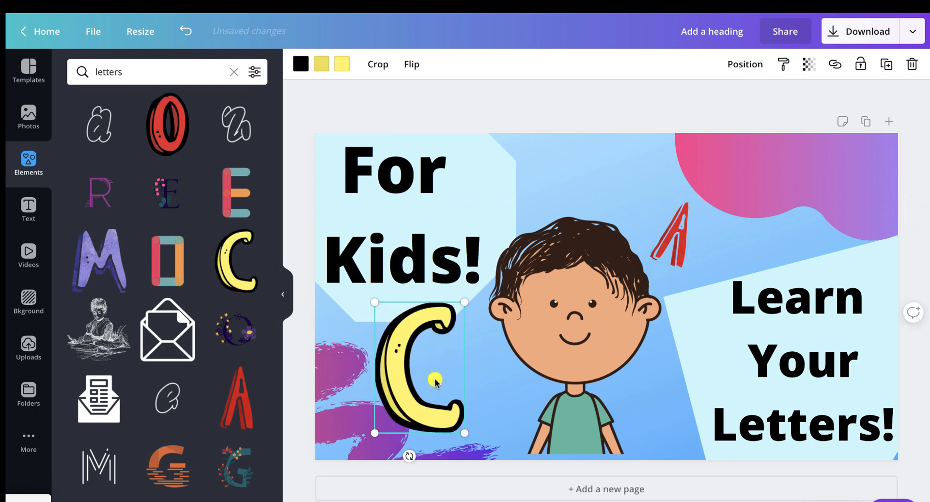
left_click_drag(465, 427, 423, 401)
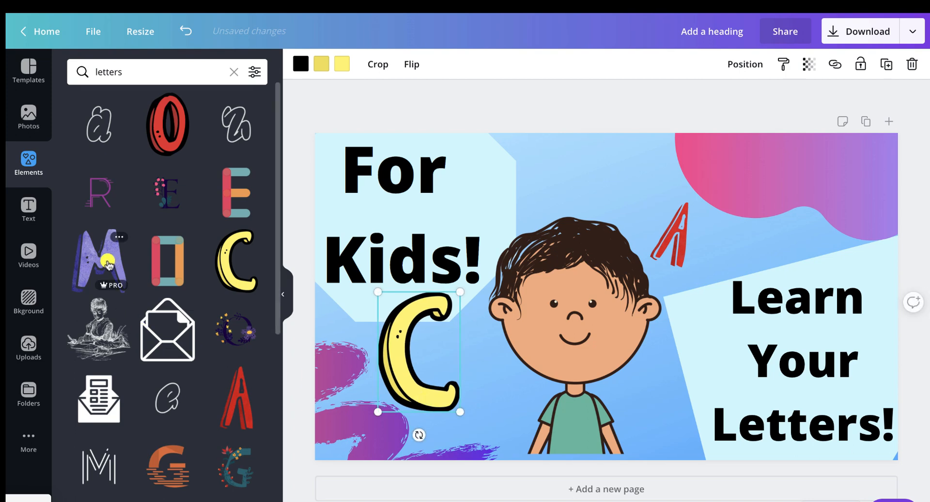
scroll(159, 405, "down", 15)
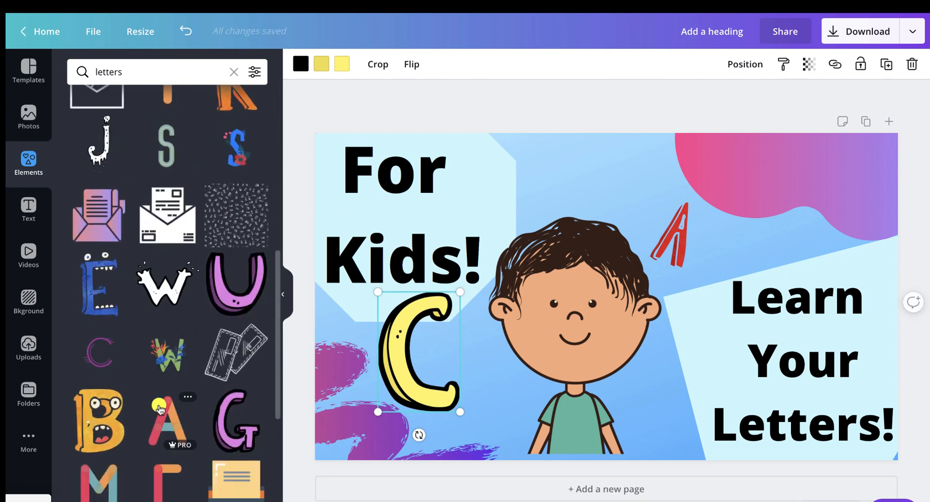
scroll(159, 406, "down", 4)
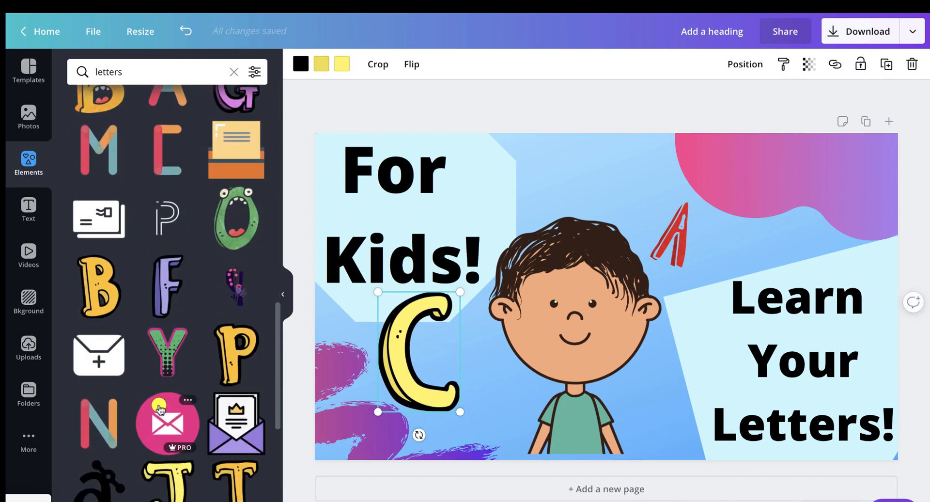
scroll(159, 409, "down", 10)
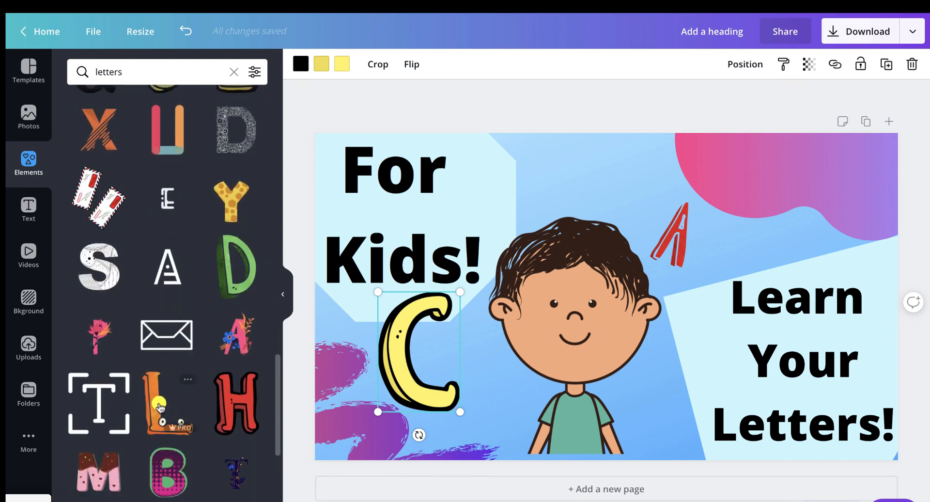
left_click_drag(226, 260, 490, 360)
left_click_drag(532, 450, 503, 409)
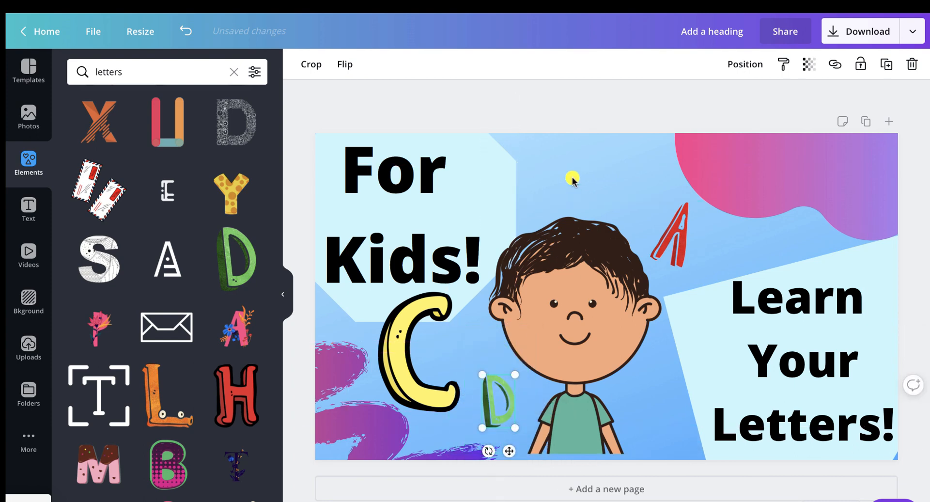
Try the yellow spotted letter Y above the boy's head, shrinking and tilting it, and delete it
scroll(176, 404, "down", 2)
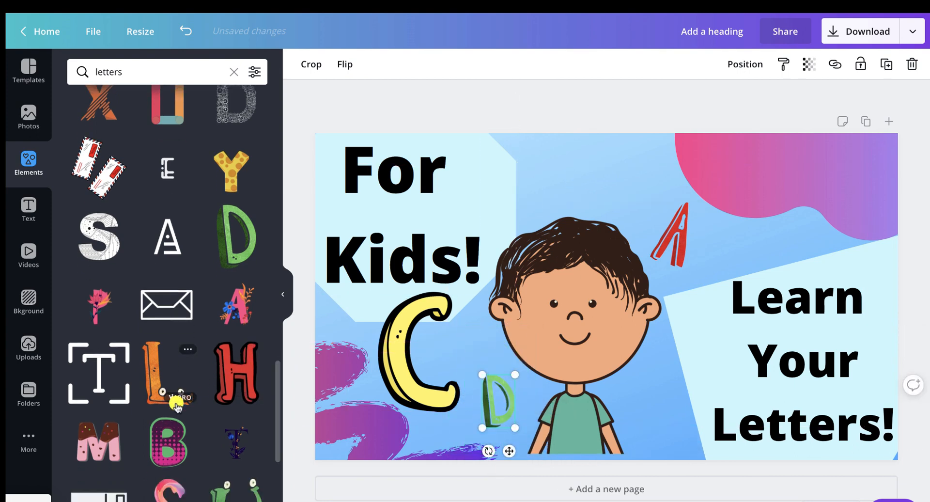
scroll(216, 209, "up", 3)
left_click_drag(230, 215, 555, 156)
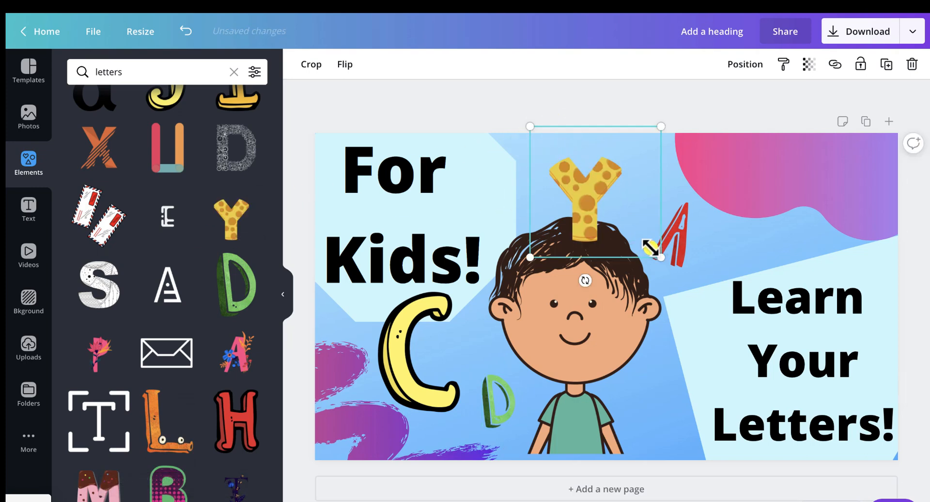
mouse_move(650, 248)
left_mouse_down()
mouse_move(620, 245)
mouse_move(639, 236)
left_mouse_up()
left_click_drag(585, 256, 660, 269)
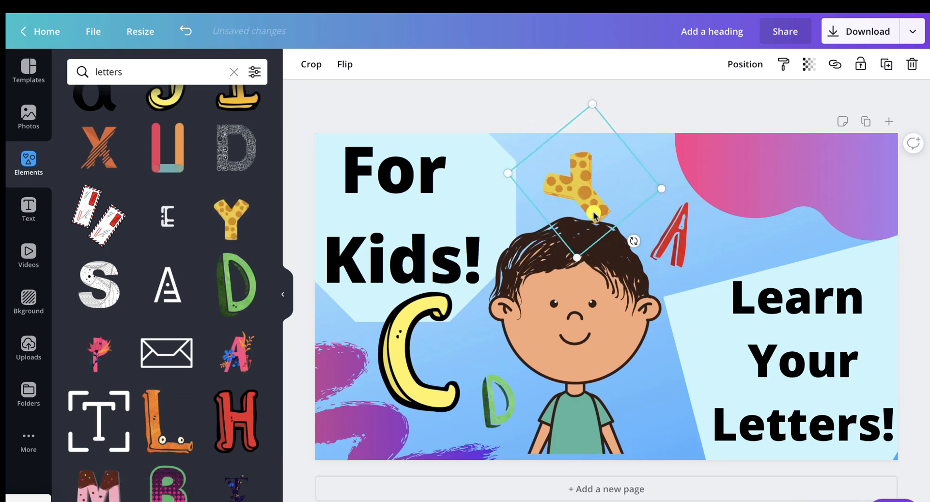
left_click_drag(594, 214, 574, 200)
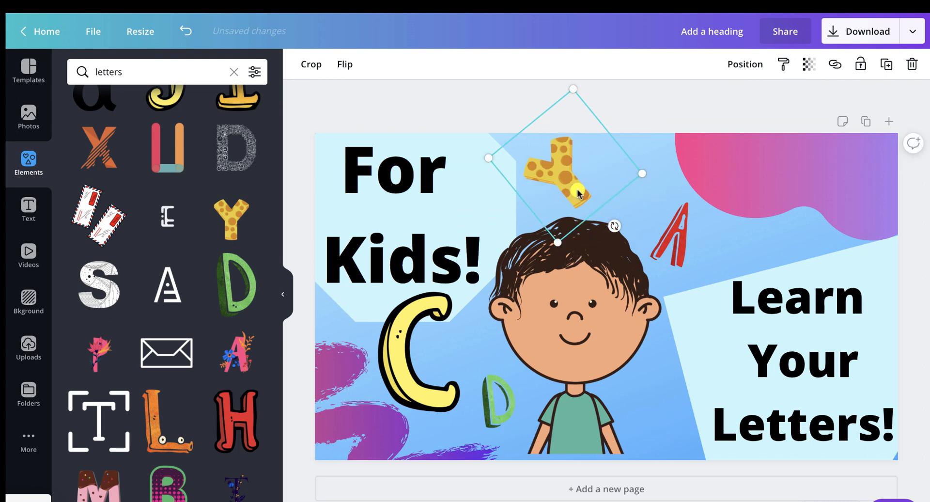
key("Delete")
Find the purple letter M, add it above the boy's head beside the red A, shrink it and tilt it counterclockwise
scroll(215, 313, "down", 10)
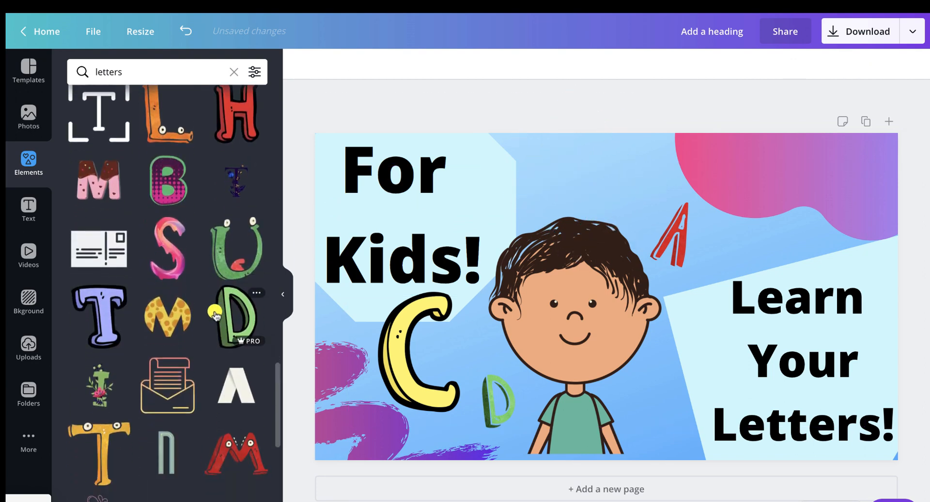
scroll(214, 312, "down", 11)
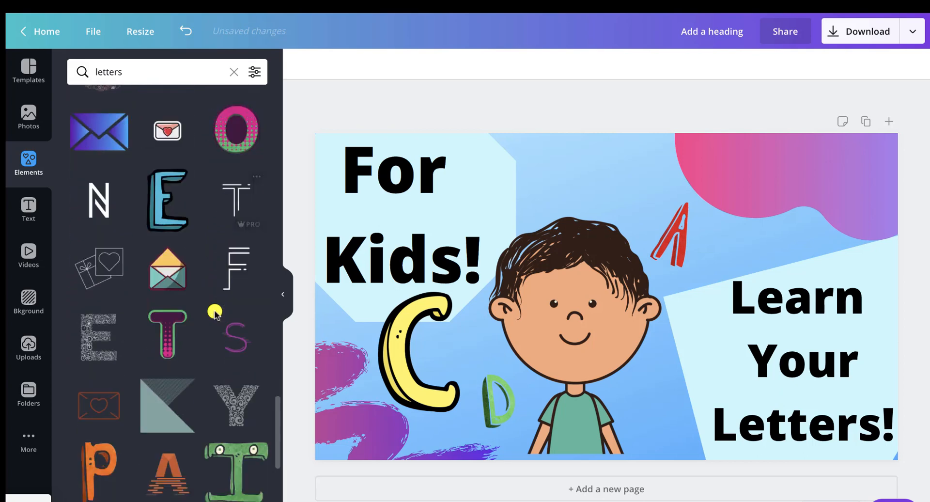
scroll(214, 312, "down", 11)
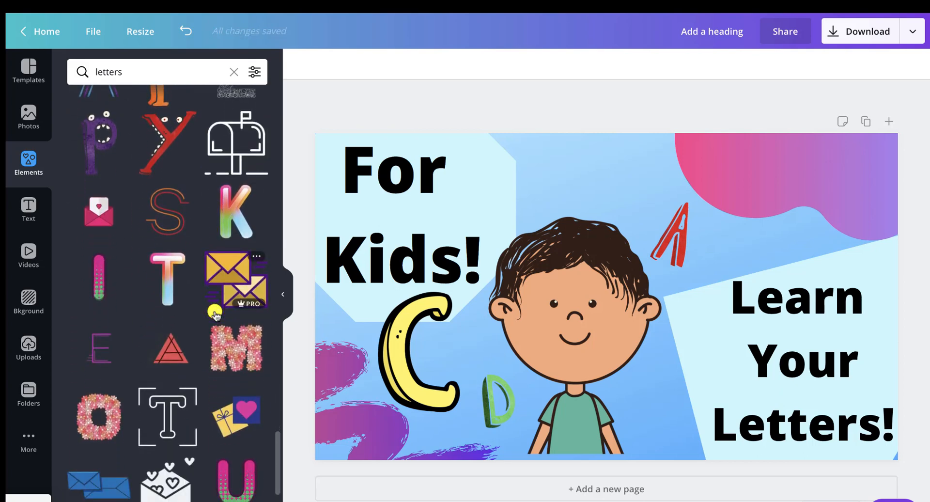
scroll(215, 312, "down", 8)
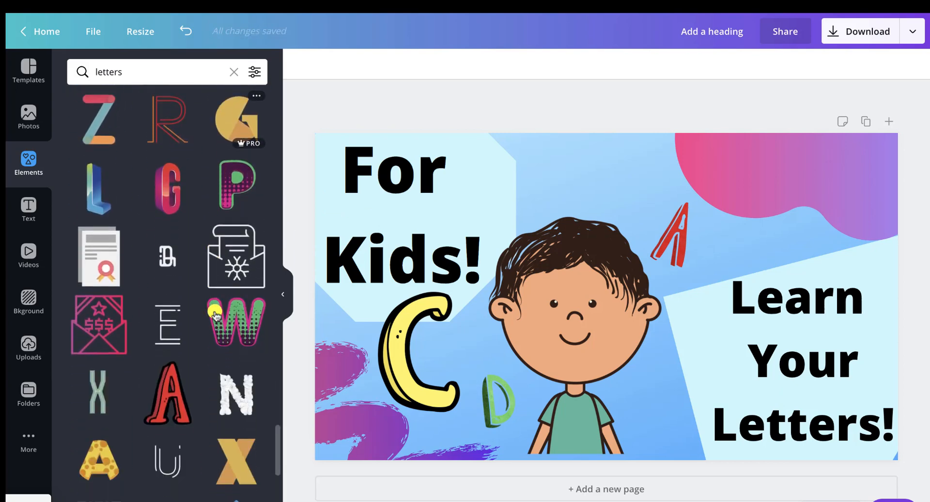
scroll(214, 313, "down", 5)
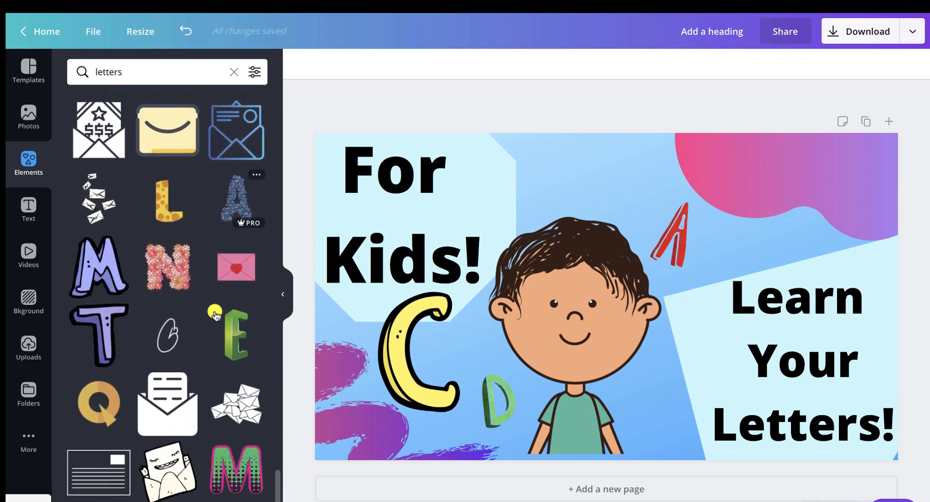
scroll(152, 319, "up", 3)
left_click_drag(109, 352, 577, 146)
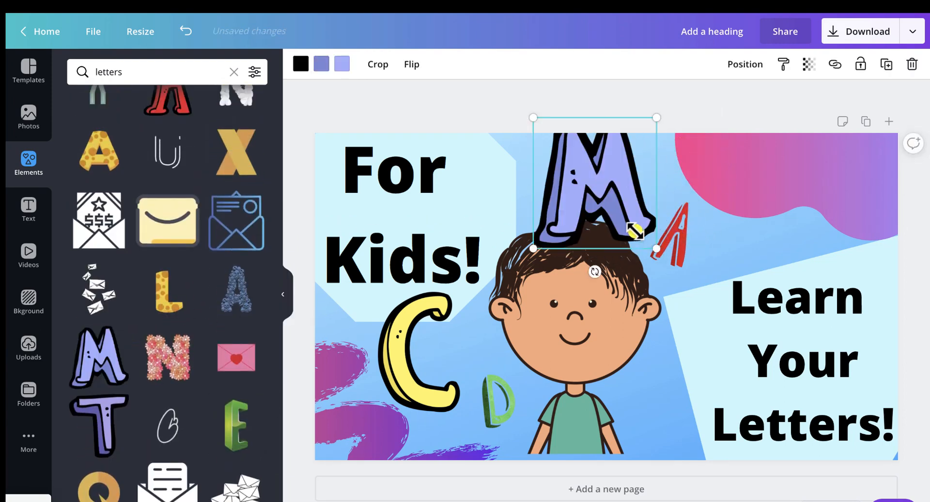
left_click_drag(634, 231, 608, 199)
left_click_drag(588, 165, 639, 186)
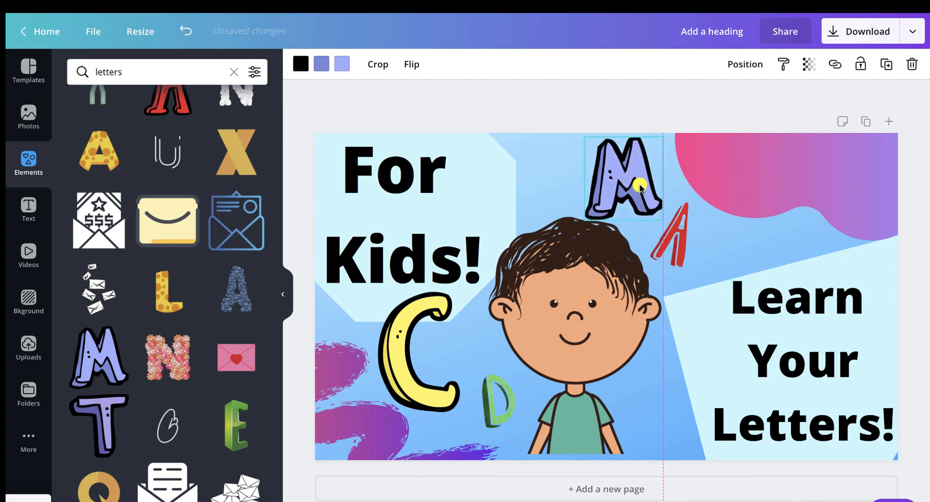
left_click_drag(625, 244, 648, 242)
left_click_drag(675, 198, 650, 187)
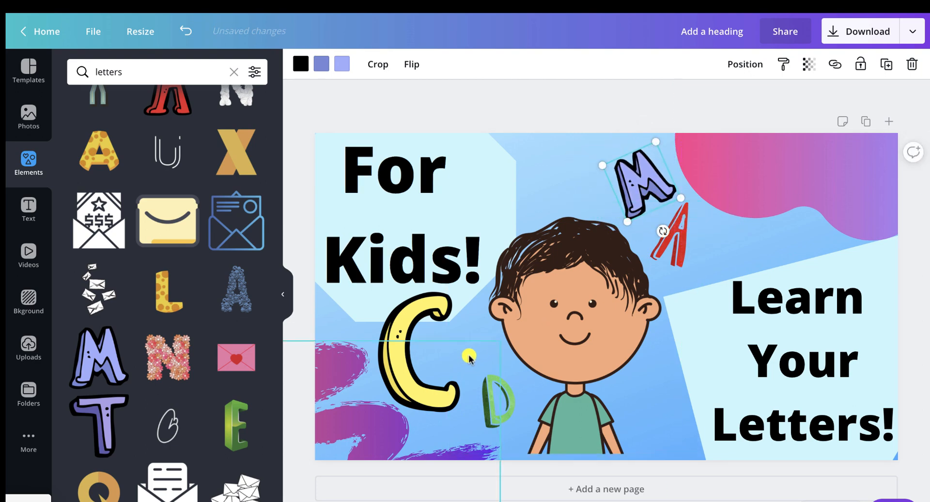
Shrink the yellow C, tilt it counterclockwise below "Kids!" and enlarge the green D beside the boy's shoulder
left_click_drag(437, 405, 465, 421)
left_click(498, 397)
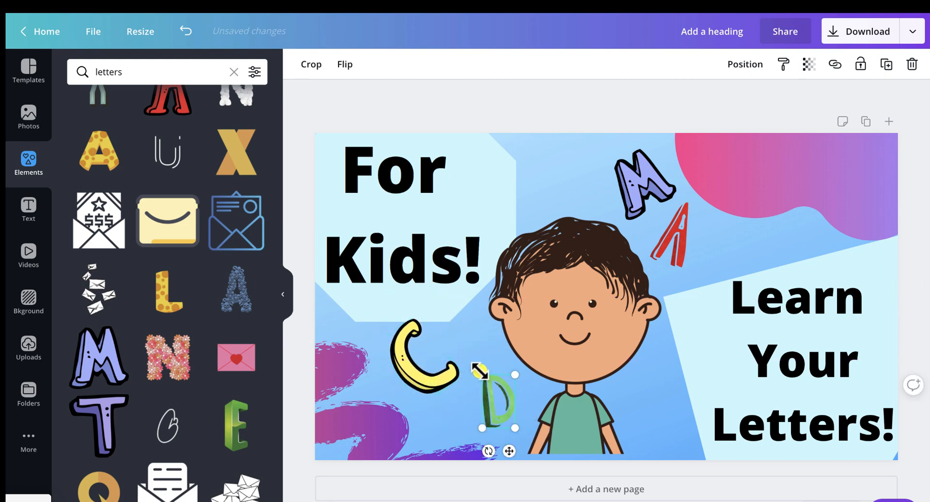
left_click_drag(479, 371, 467, 352)
Shift the purple M directly above the boy's hair, enlarge the red A slightly and reposition it between the head and the blob
left_click(612, 172)
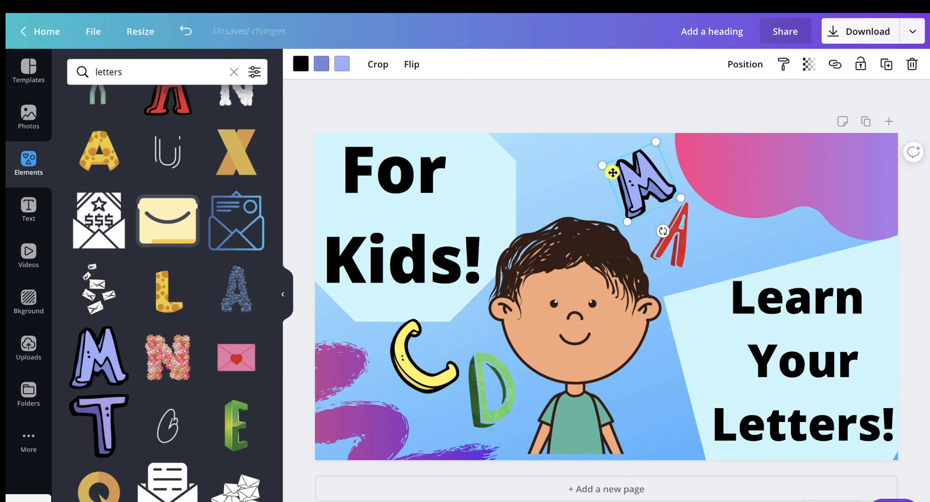
left_click_drag(612, 172, 590, 172)
left_click_drag(670, 227, 660, 218)
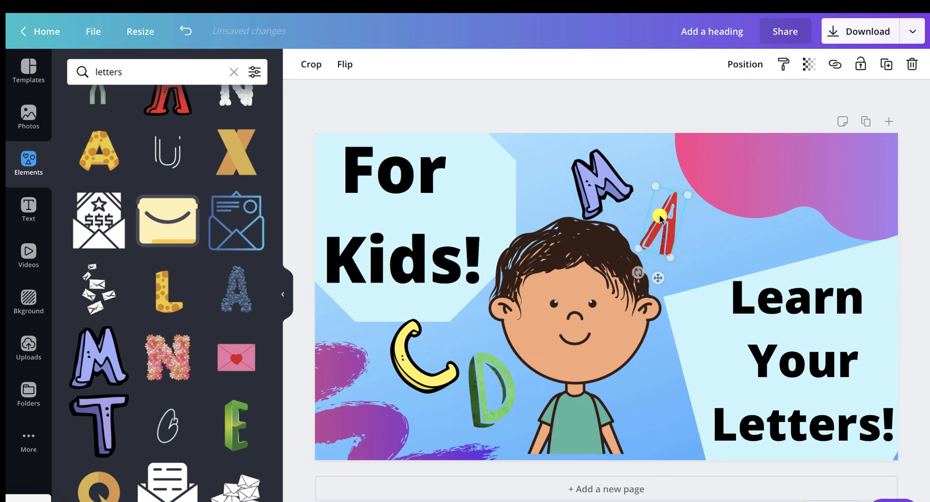
left_click_drag(701, 195, 699, 183)
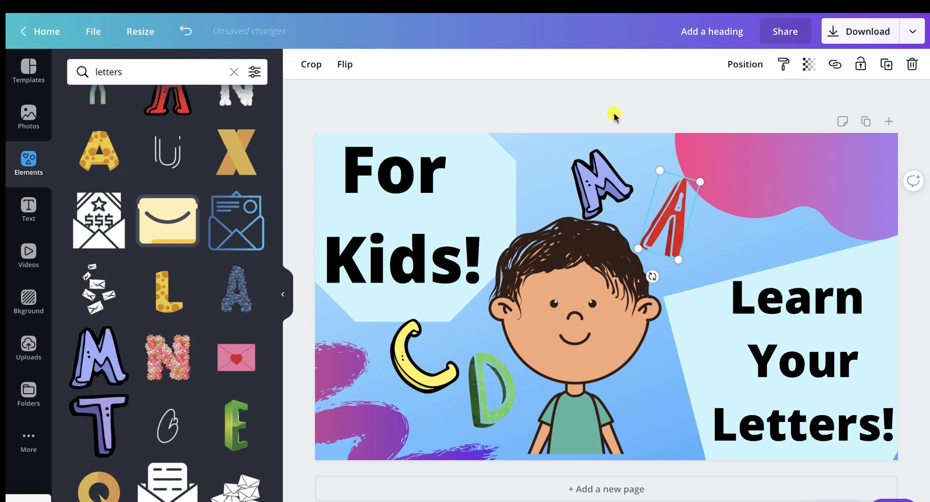
left_click(615, 116)
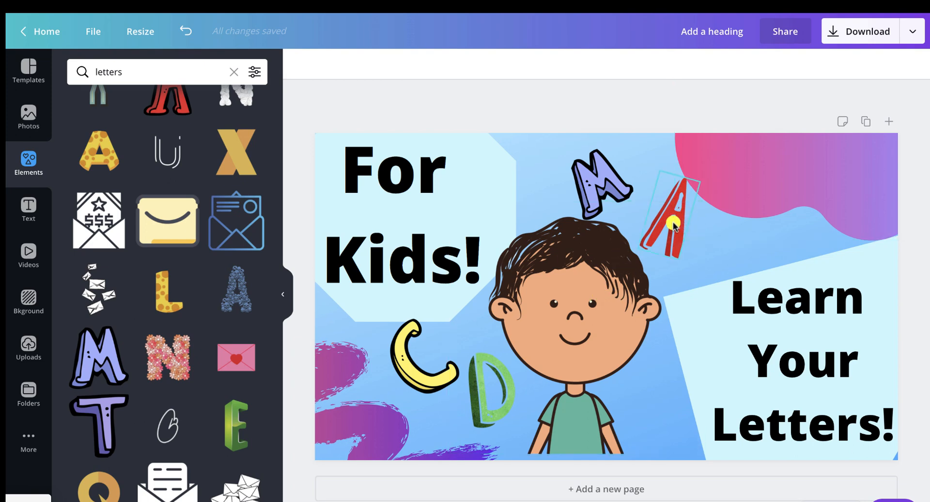
left_click_drag(673, 225, 678, 236)
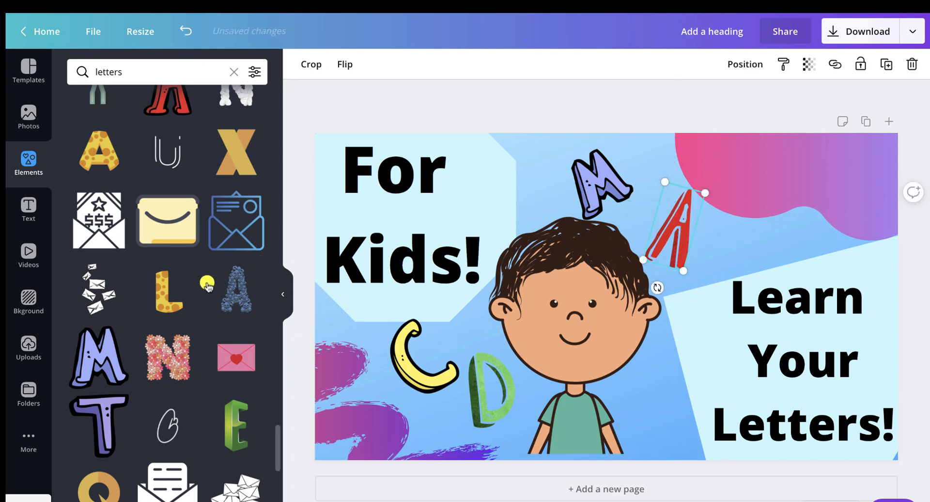
Fill the octagon behind "For Kids!" and the tilted square behind "Learn Your Letters!" with white
scroll(208, 286, "down", 10)
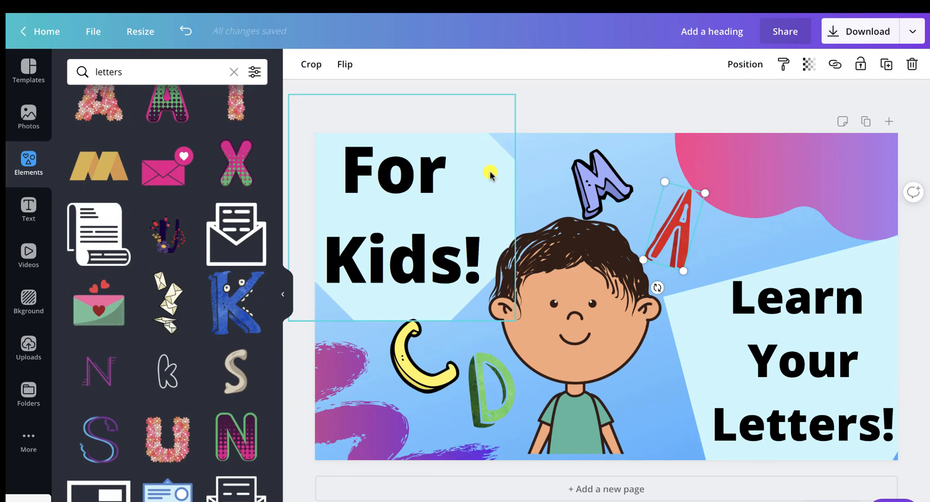
left_click(512, 188)
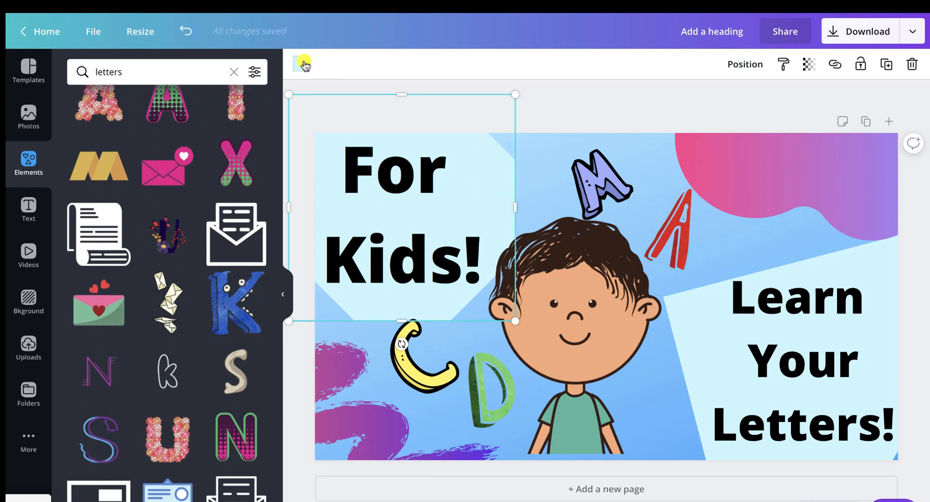
left_click(302, 64)
left_click(252, 315)
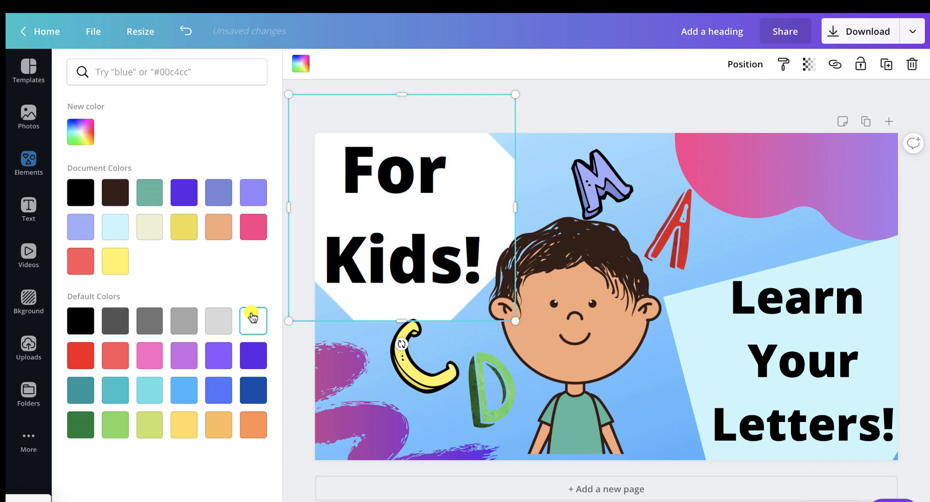
left_click(877, 269)
left_click(876, 260)
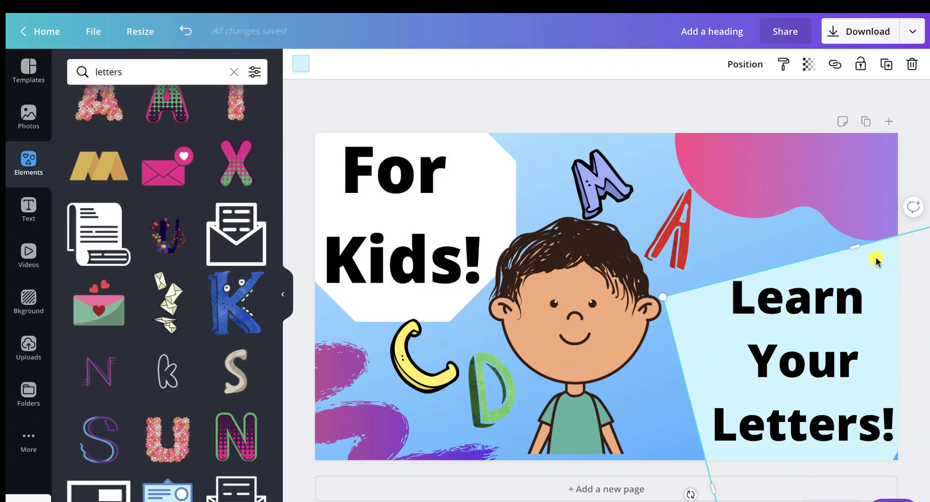
left_click(300, 64)
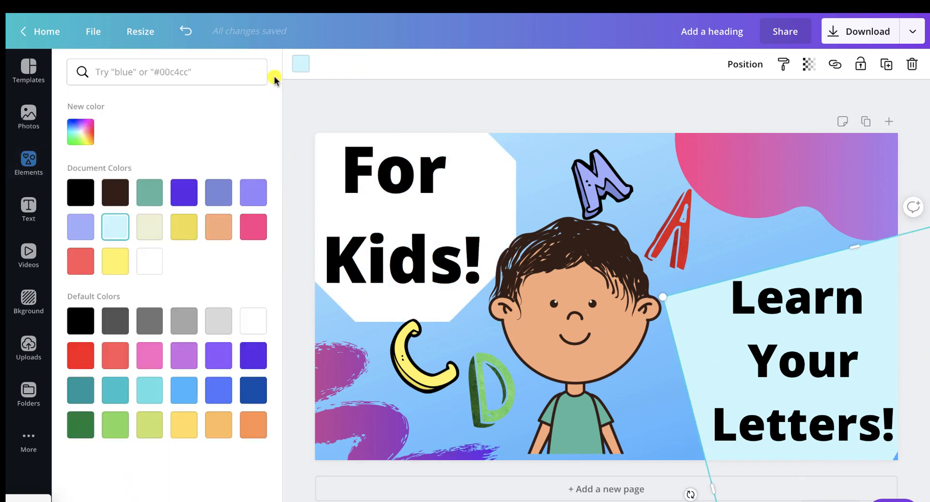
left_click(156, 263)
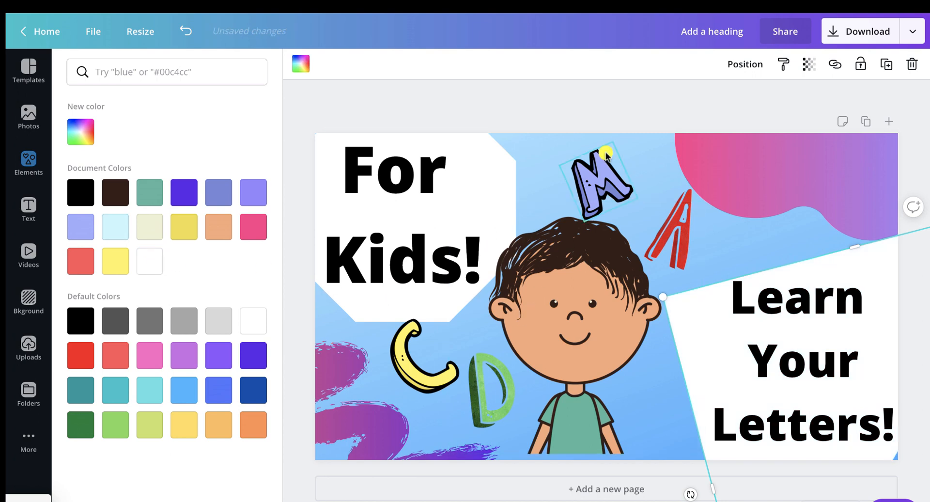
left_click(622, 106)
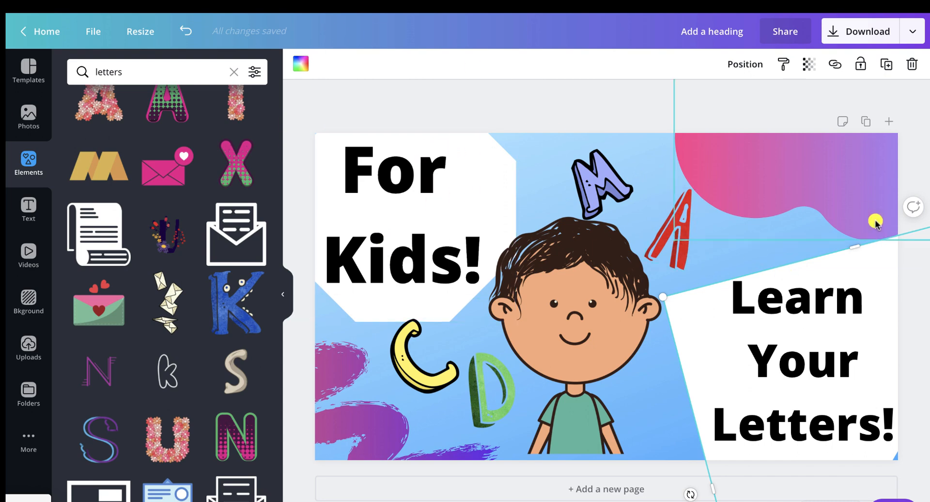
Set the "For Kids!" and "Learn Your Letters!" headings in the Adigiana Toybox font
left_click(414, 167)
left_click(388, 67)
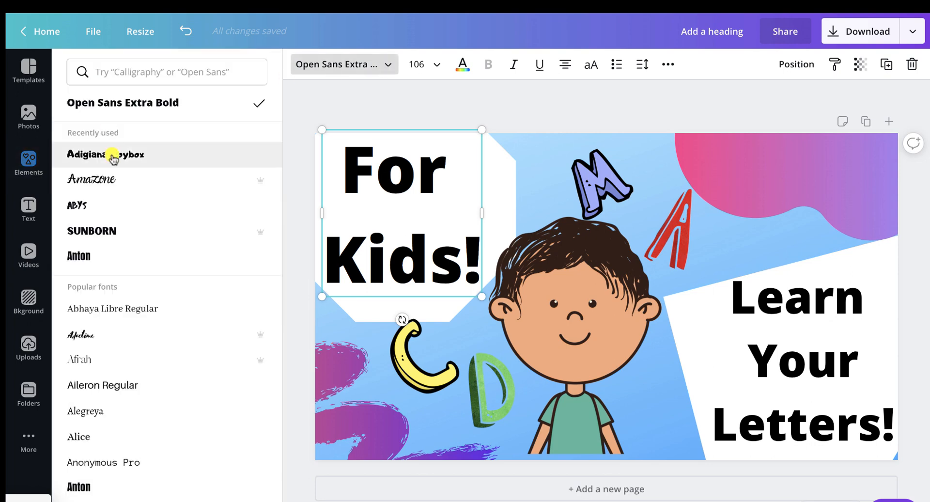
left_click(113, 155)
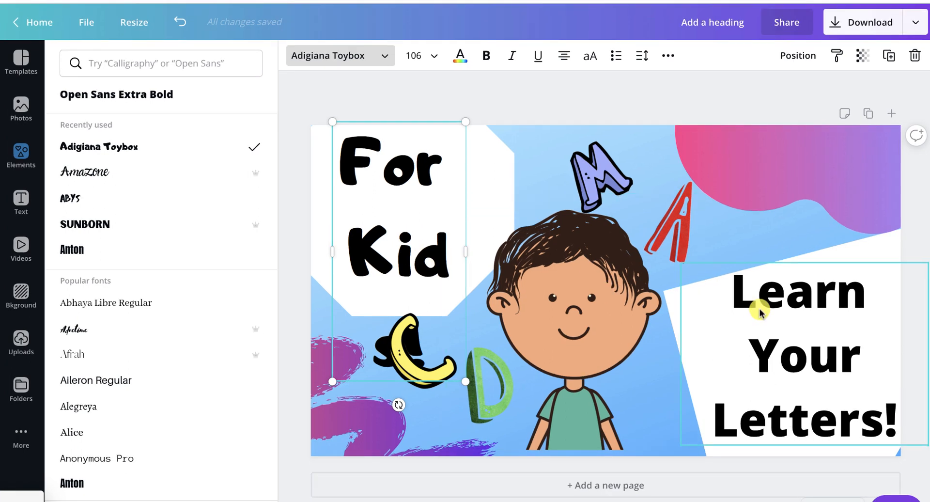
left_click(759, 312)
left_click(385, 56)
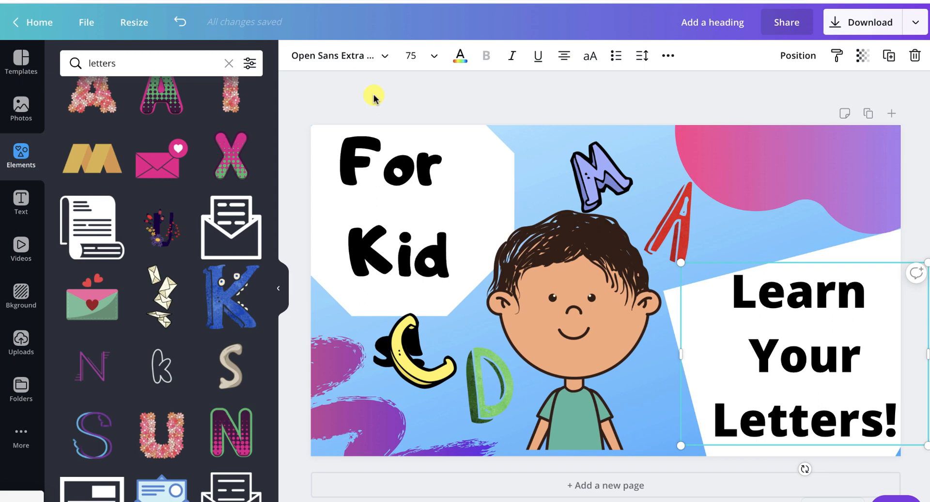
left_click(339, 55)
left_click(92, 173)
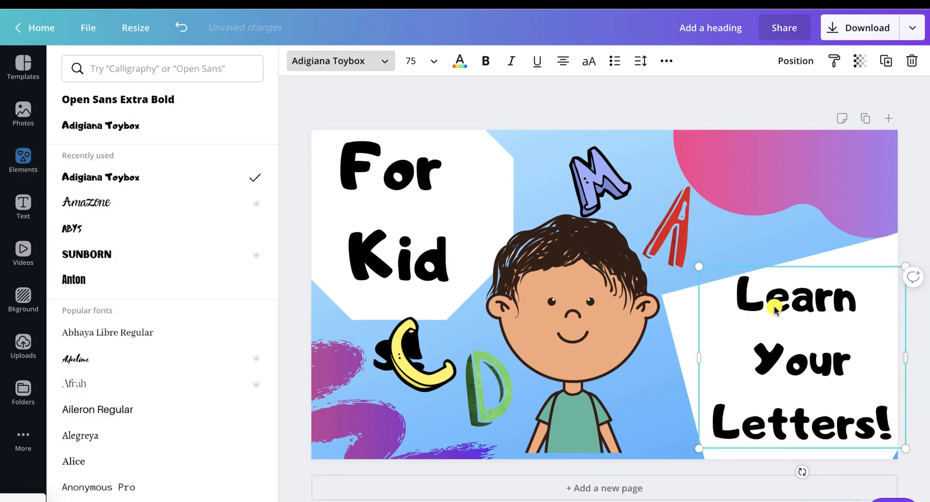
key("Escape")
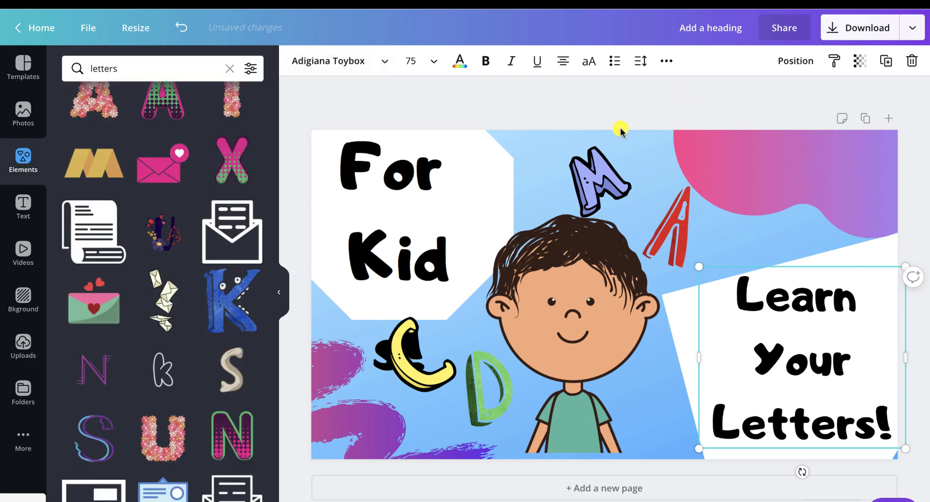
left_click(534, 87)
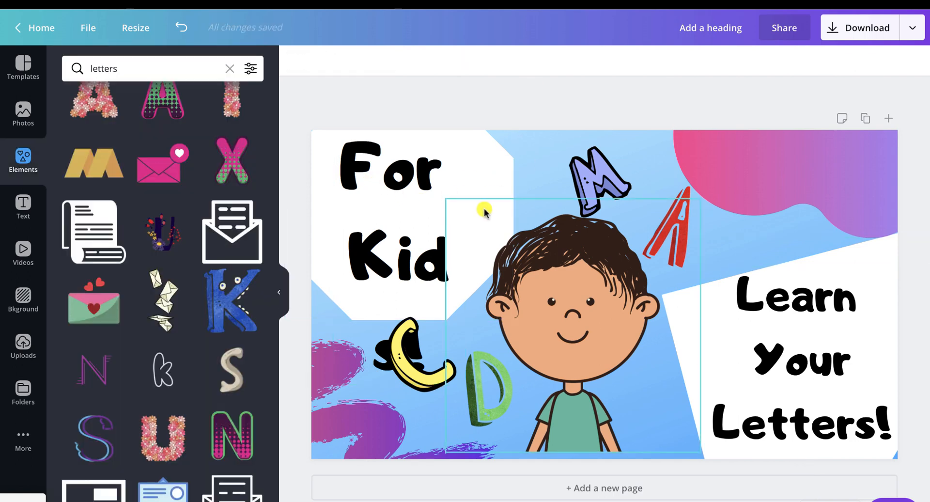
Move the red A farther from the boy's head, below the blob's edge, and nudge the purple M slightly toward it
left_click(673, 218)
left_click_drag(674, 218, 683, 230)
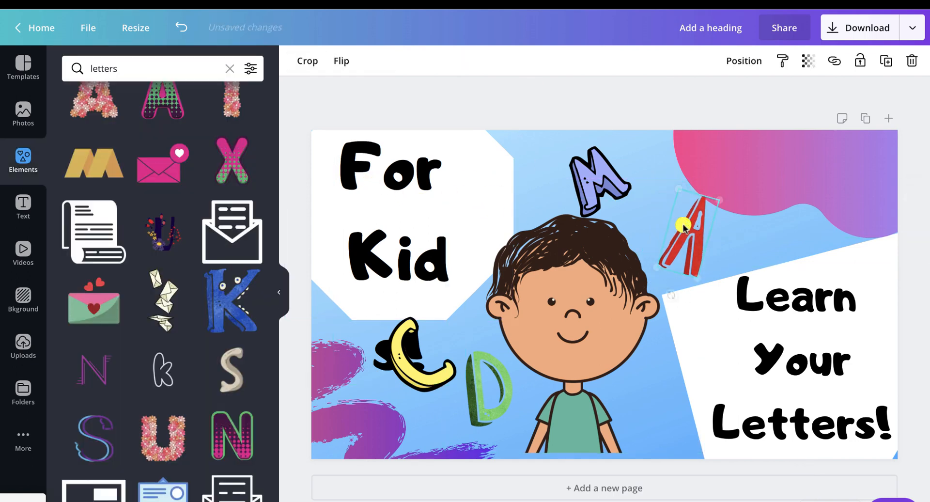
left_click_drag(619, 185, 626, 185)
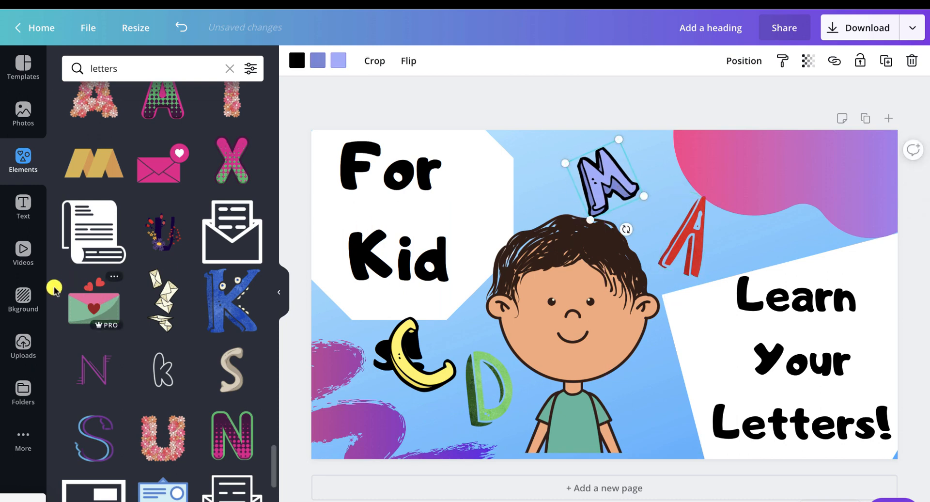
Replace the elements search with "sparkles" and delete the purple letter M above the boy's head
left_click(147, 70)
key("BackSpace")
key("BackSpace")
key("BackSpace")
key("BackSpace")
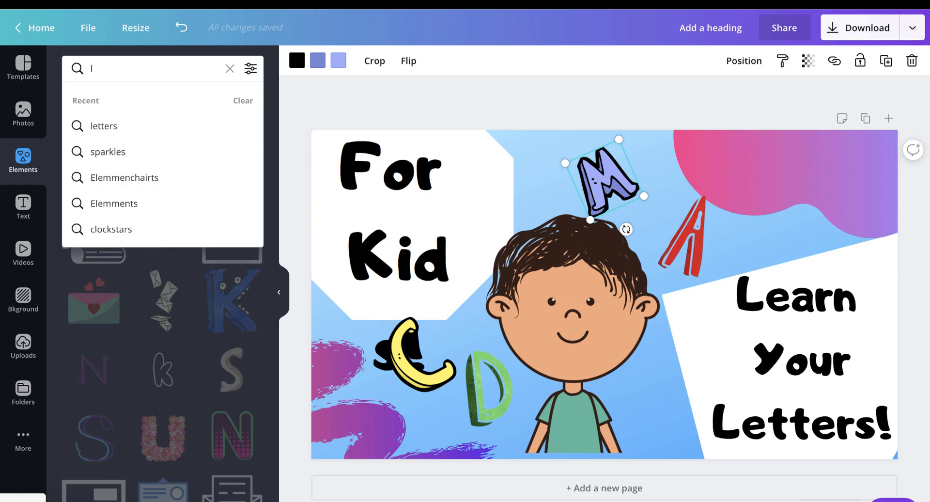
type("sparkels")
key("Return")
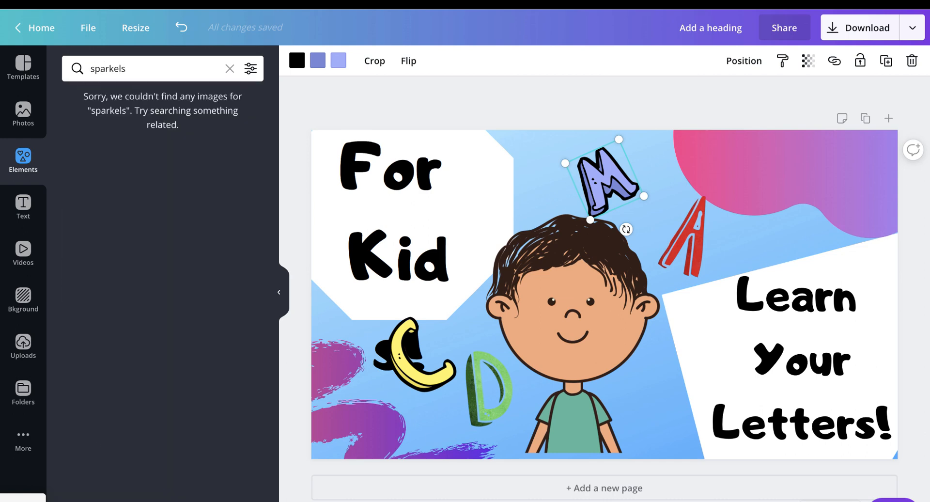
key("Delete")
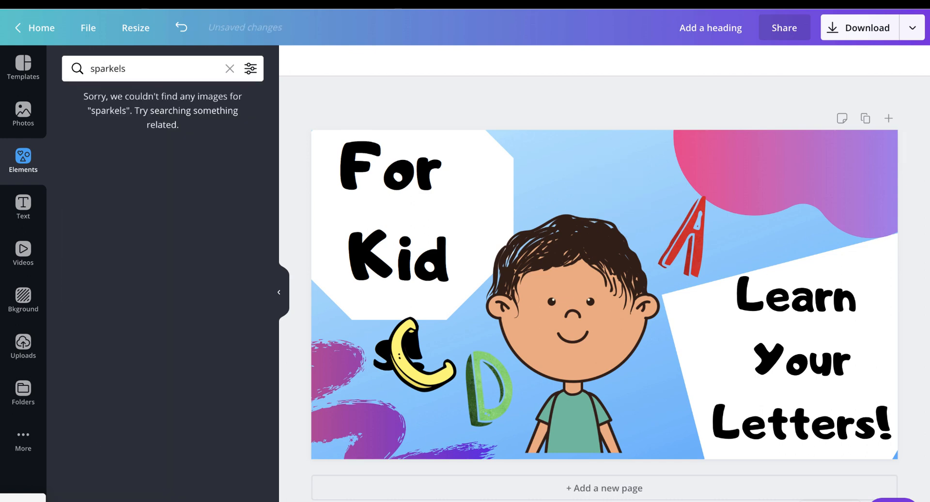
left_click(135, 68)
key("BackSpace")
key("BackSpace")
key("BackSpace")
type("les")
key("Return")
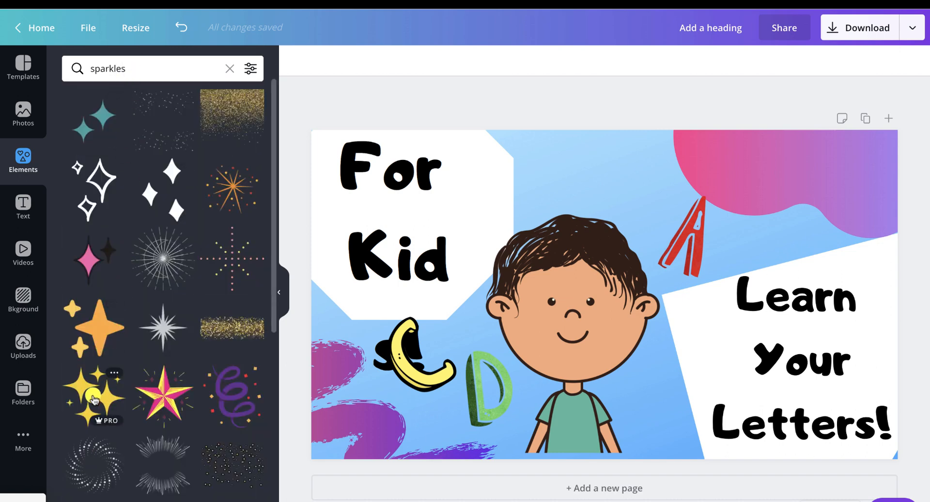
Add two clusters of yellow four-pointed sparkles, one beside the gradient blob above the A and one over the boy's shirt
left_click_drag(94, 398, 639, 155)
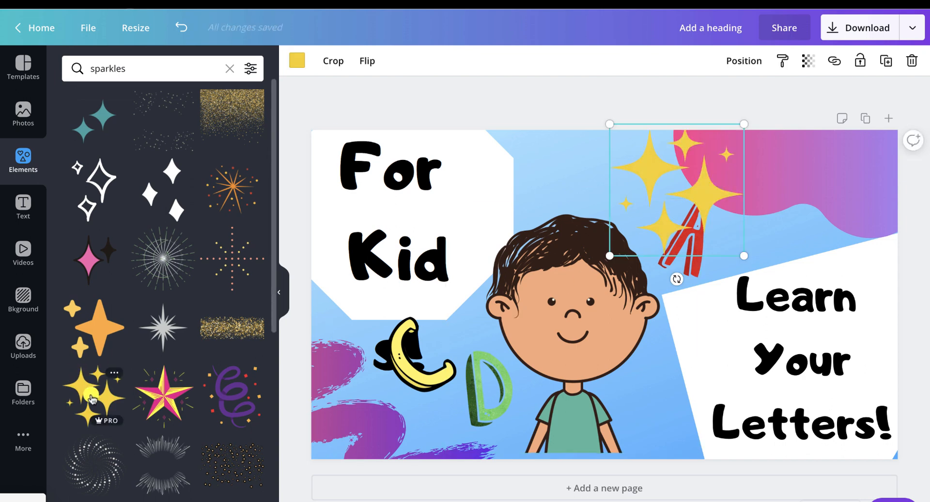
left_click_drag(90, 401, 572, 394)
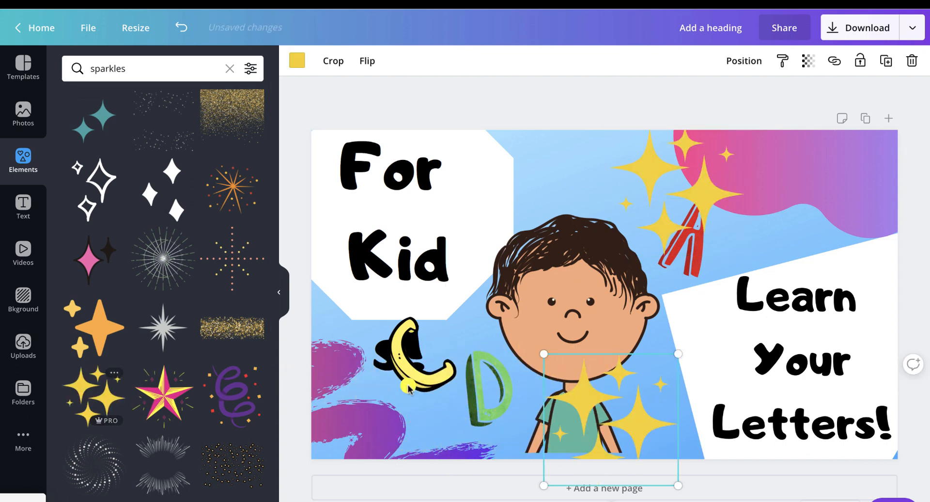
Move the yellow C down toward the D, widen the "For Kids!" text so "Kids!" fits one line, and position it on the octagon
left_click_drag(408, 369, 435, 414)
left_click(404, 338)
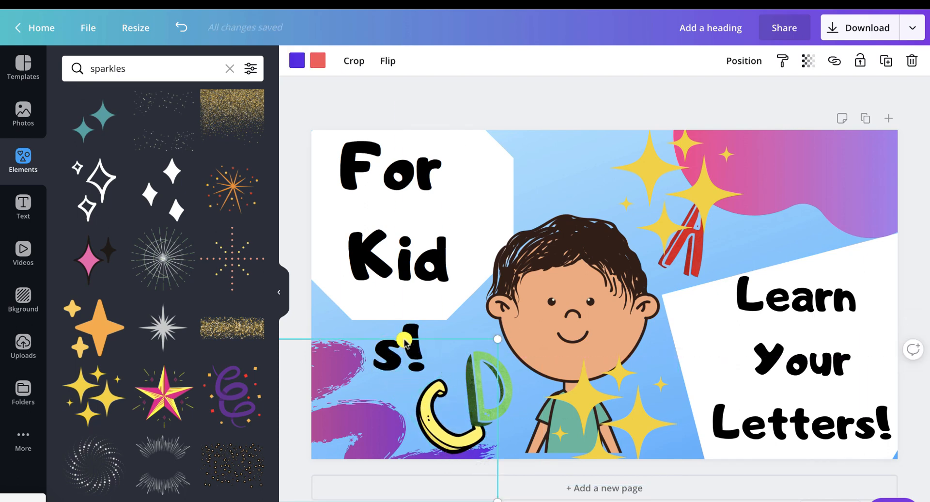
mouse_move(486, 337)
left_mouse_down()
mouse_move(536, 336)
mouse_move(492, 337)
left_mouse_up()
left_click(432, 271)
mouse_move(312, 252)
left_mouse_down()
mouse_move(298, 252)
mouse_move(307, 252)
left_mouse_up()
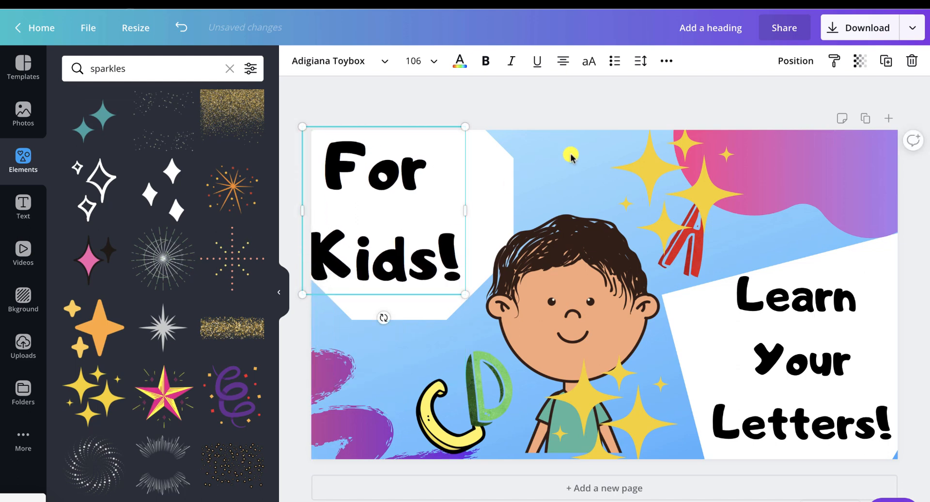
left_click(440, 228)
left_click_drag(426, 248, 443, 246)
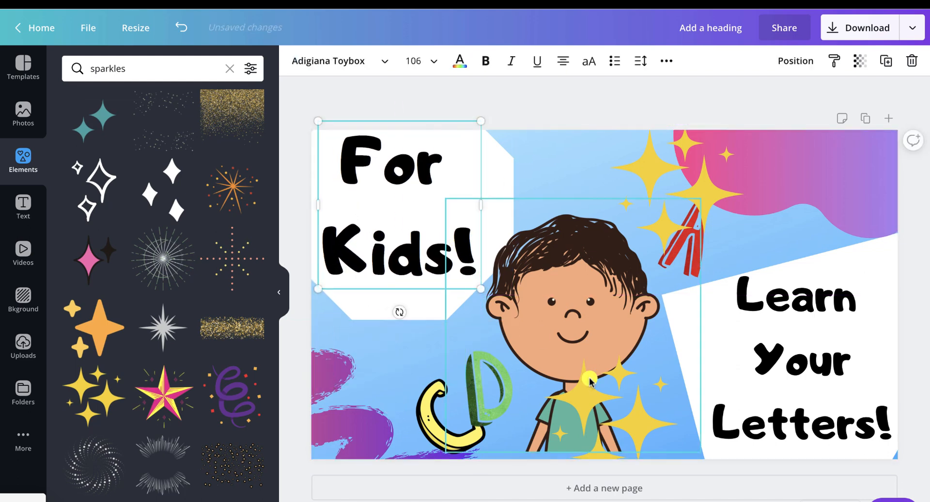
Move the shirt sparkles below "Kids!", and send the sparkles beside the blob to the back, enlarged above the boy's head
left_click_drag(597, 397, 383, 314)
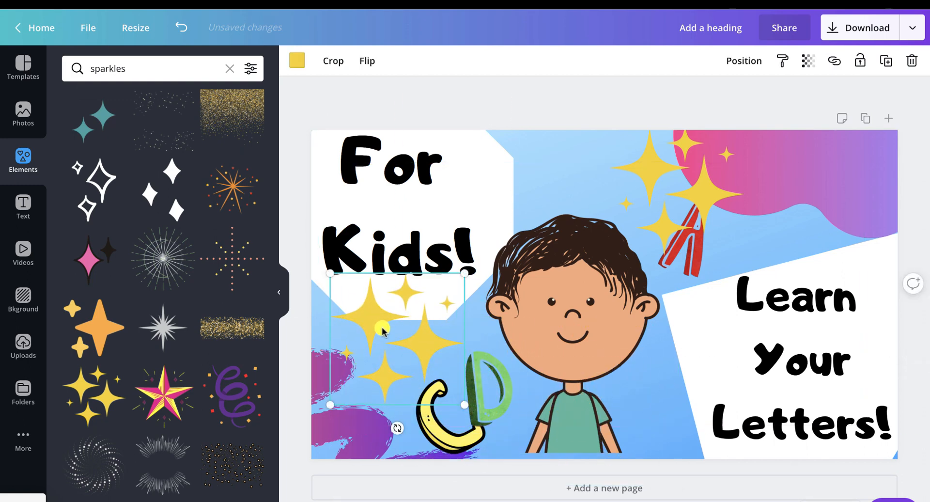
left_click(653, 183)
right_click(695, 173)
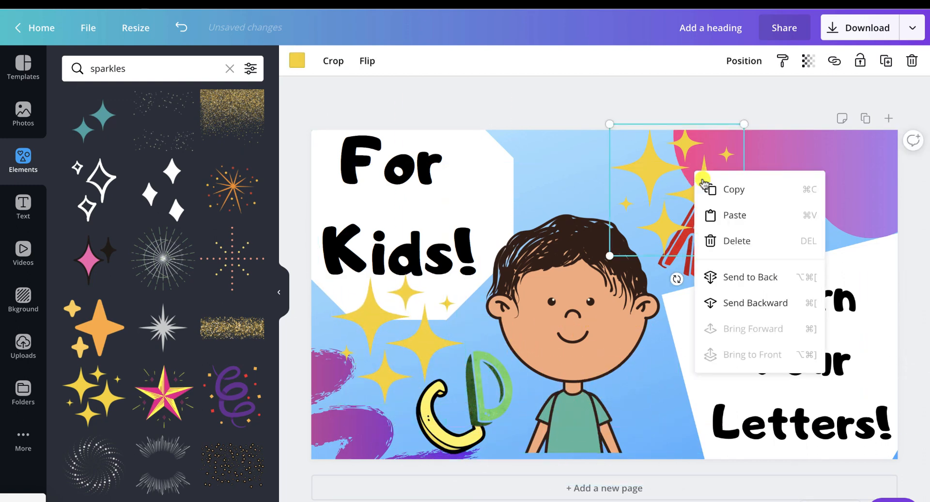
left_click(752, 271)
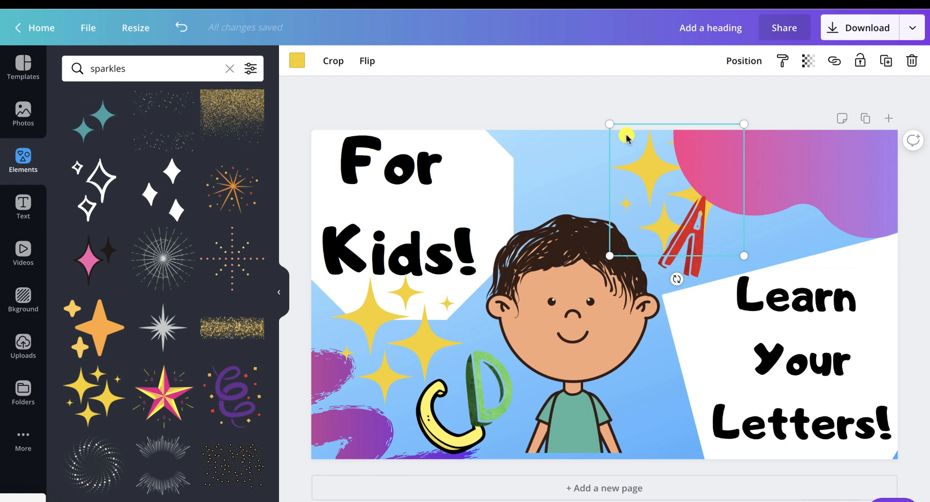
left_click_drag(585, 120, 533, 104)
Raise the boy illustration slightly, and move the green D up beside his chin, shrinking it to about 81 × 131
left_click_drag(605, 214, 652, 201)
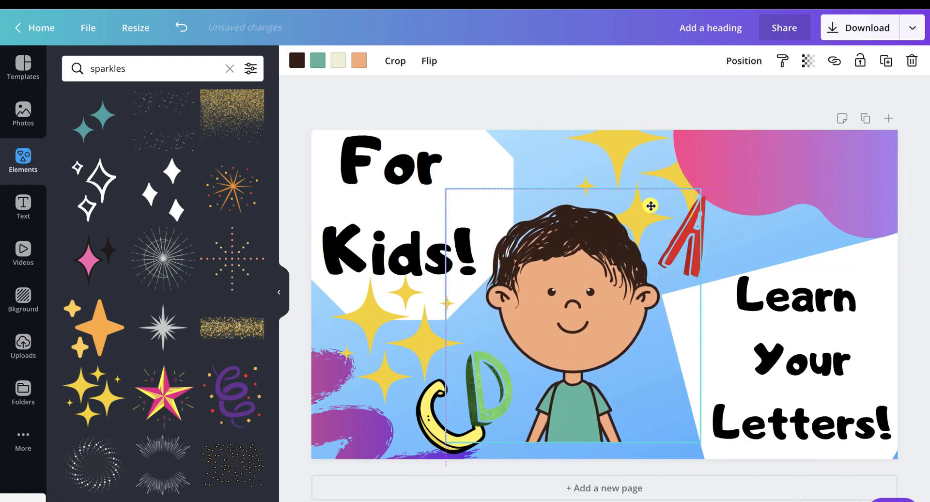
left_click(496, 381)
left_click_drag(496, 380, 506, 364)
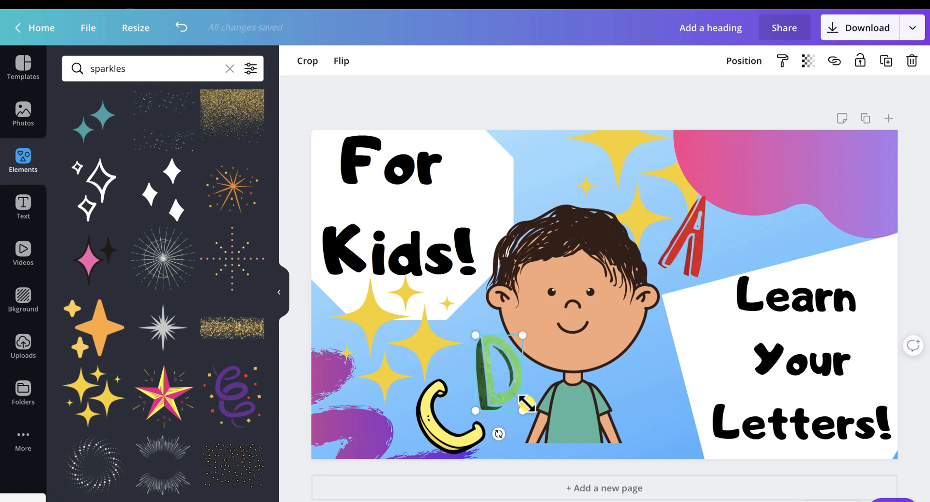
left_click_drag(522, 411, 513, 395)
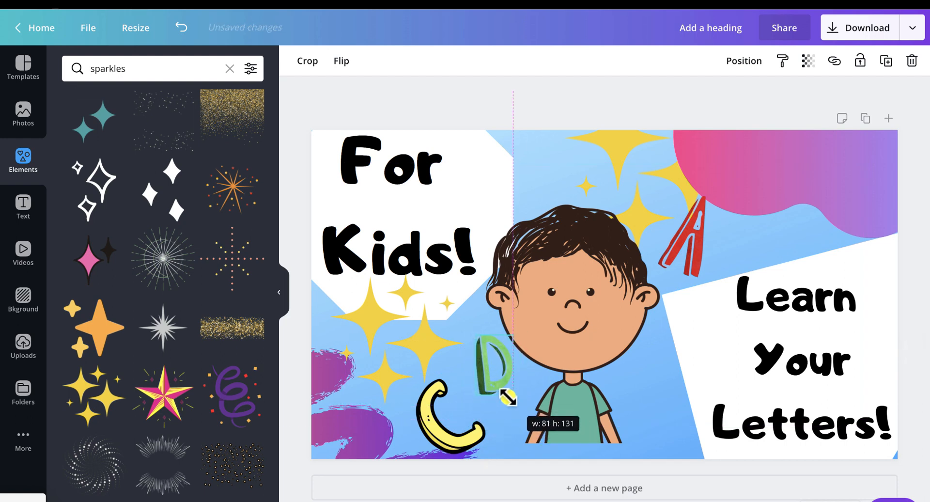
Shift the sparkles below "Kids!" slightly left and down, and the sparkles above the boy's head slightly left and down
left_click(661, 213)
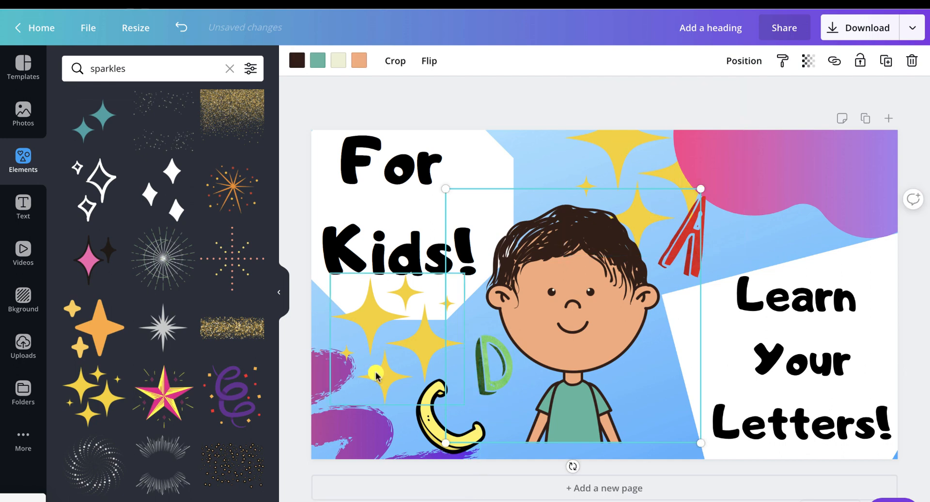
left_click_drag(376, 376, 364, 381)
left_click(452, 97)
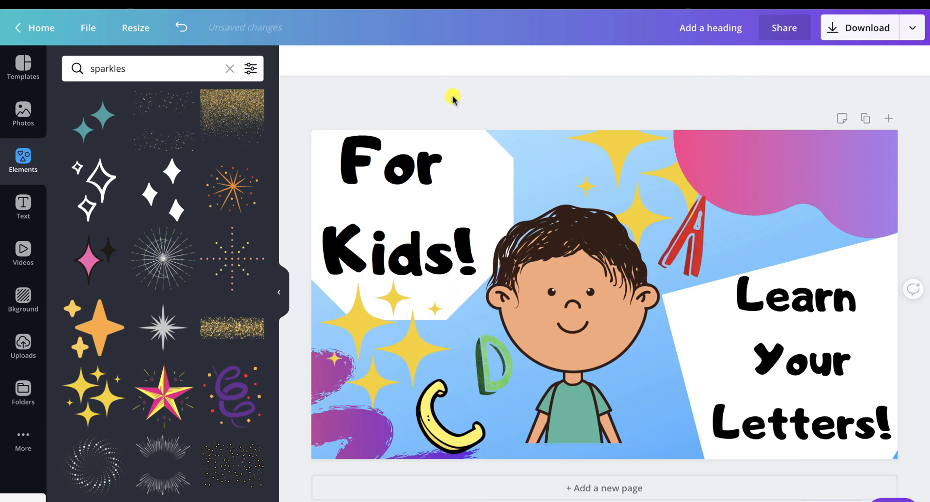
left_click_drag(616, 149, 591, 157)
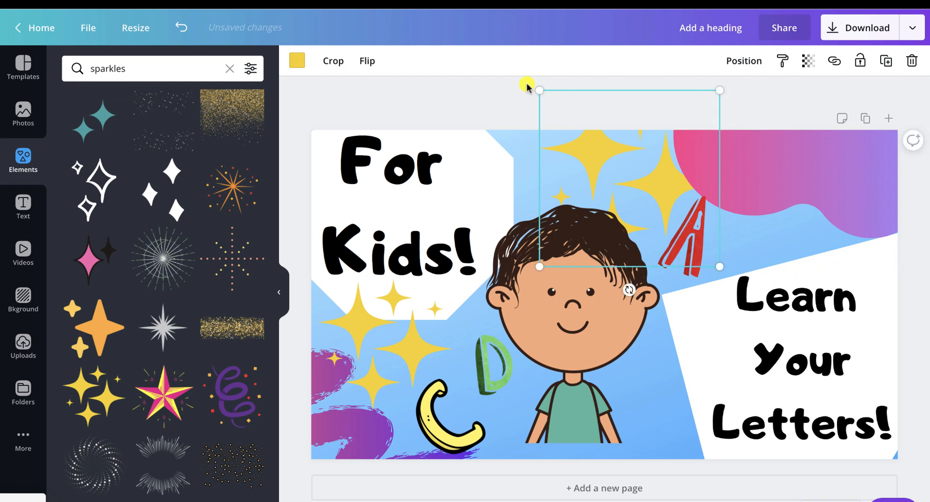
left_click(504, 97)
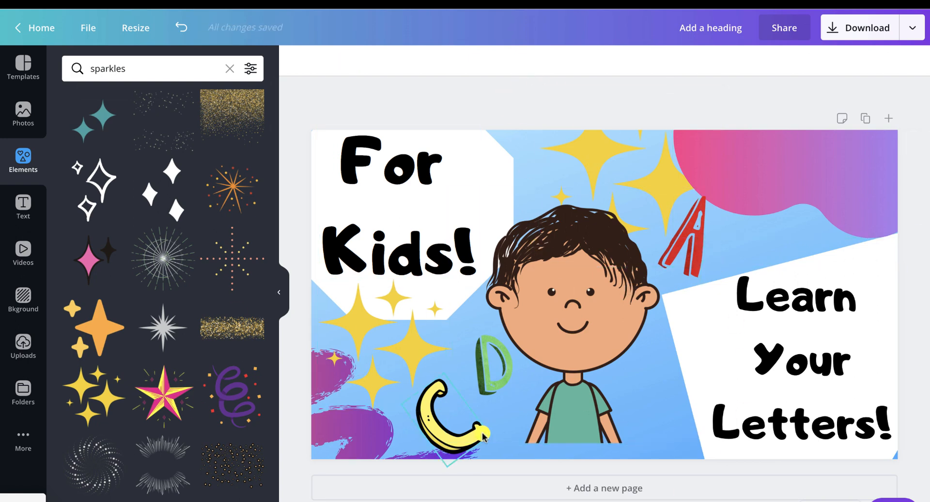
Try the red gradient background, and replace it with the darker blue gradient
left_click(22, 304)
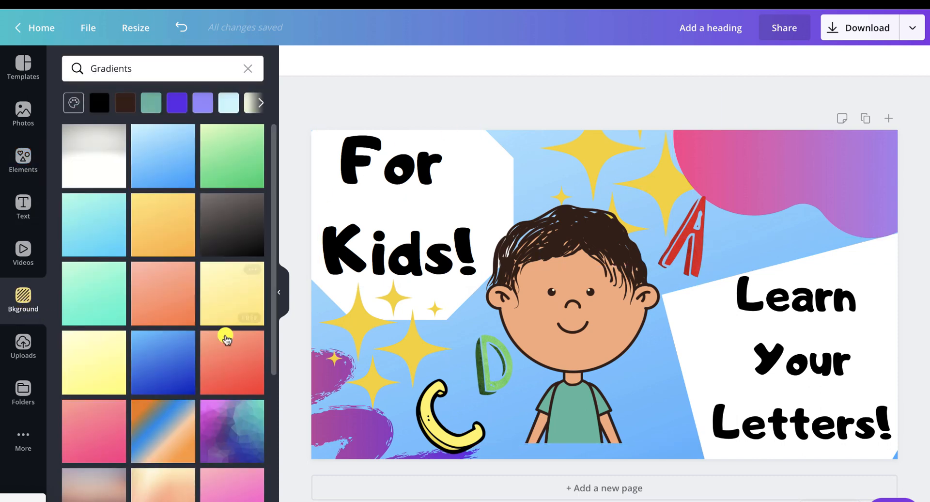
left_click(255, 385)
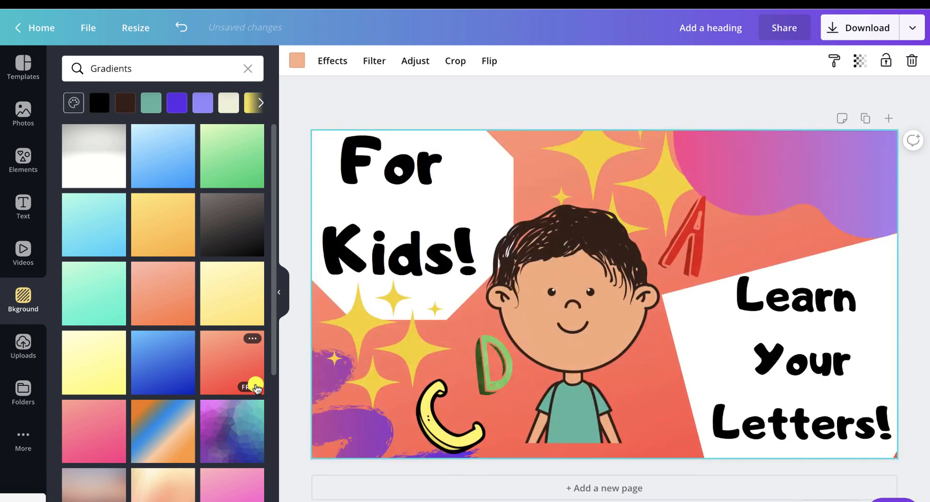
left_click(167, 340)
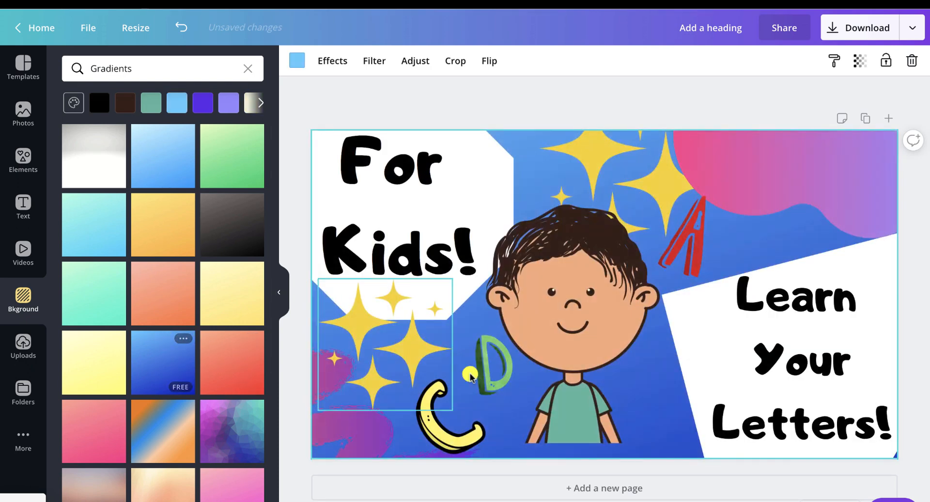
Reposition the letters: the green D closer to the boy's shirt, the yellow C slightly higher and the red A slightly lower
left_click_drag(489, 375, 506, 391)
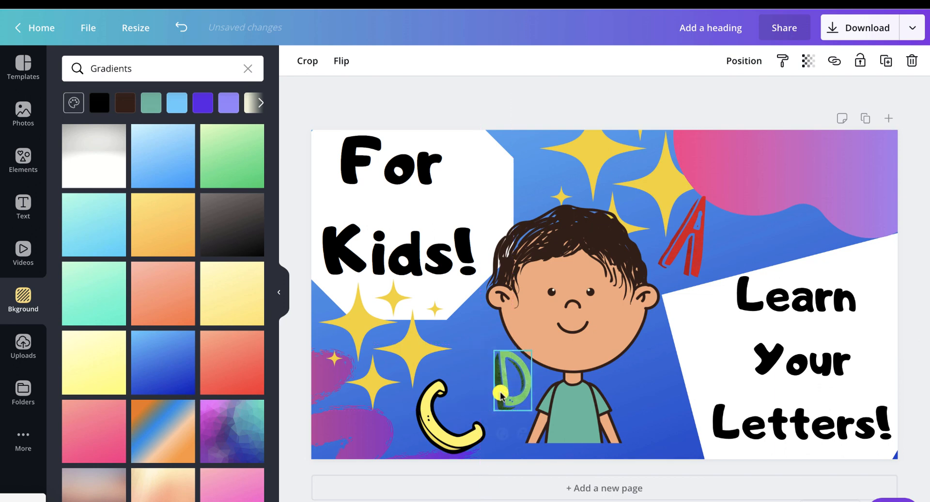
left_click(475, 428)
left_click_drag(449, 465, 470, 444)
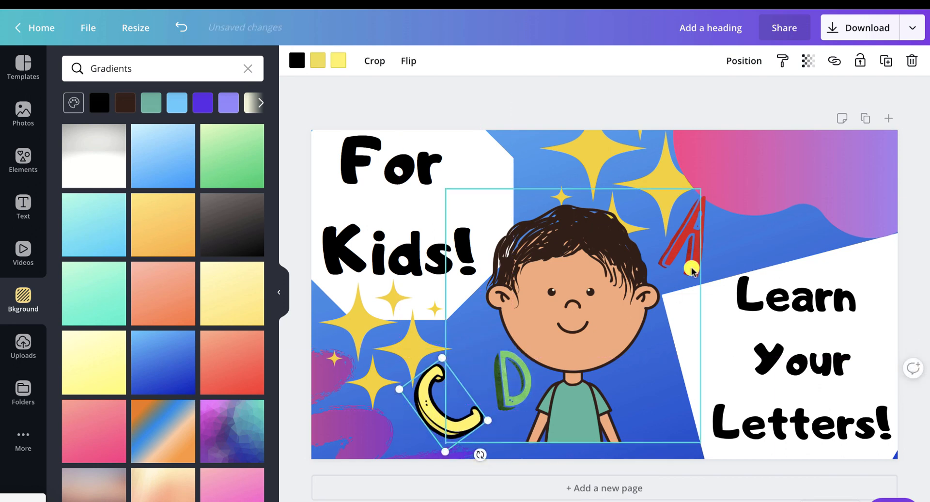
left_click_drag(690, 259, 699, 273)
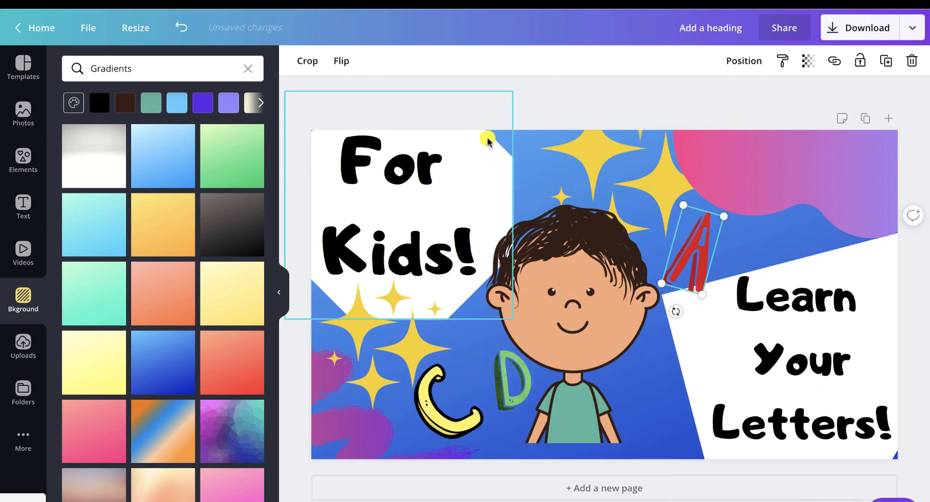
Try the orange-and-blue and the purple-and-teal polygon backgrounds, and return to the darker blue gradient
left_click(165, 448)
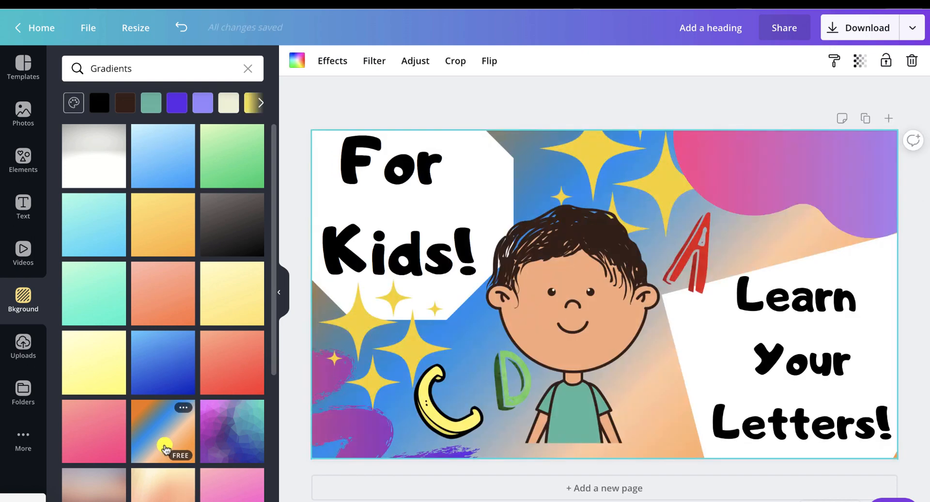
left_click(223, 441)
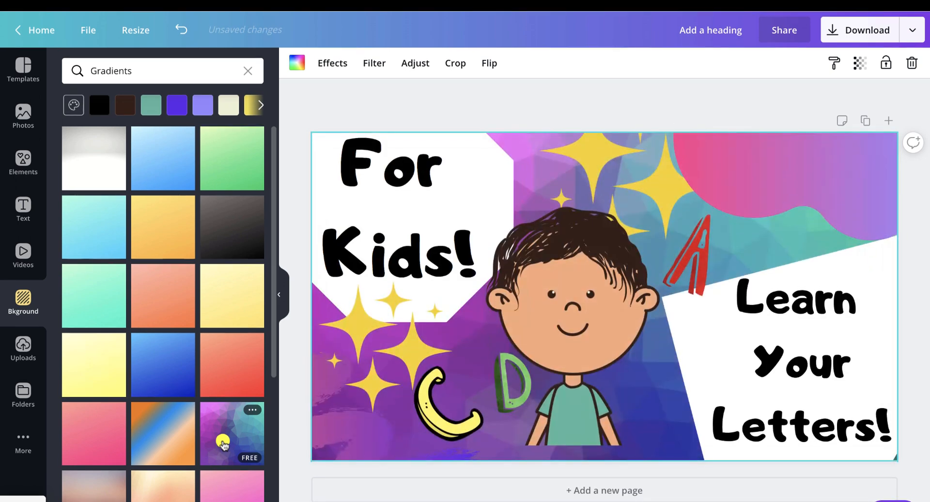
left_click(156, 372)
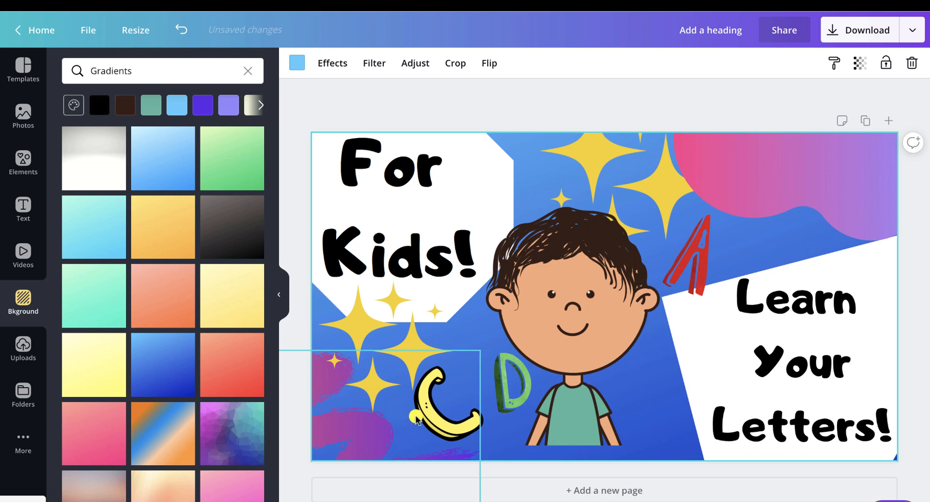
Rotate the yellow C to -20° and enlarge the red A and the green D
left_click(446, 426)
left_click_drag(484, 458, 461, 456)
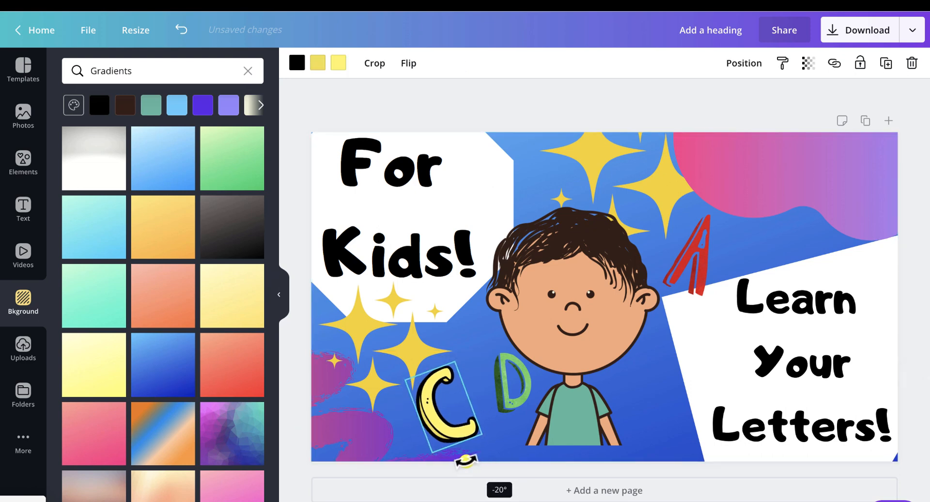
left_click(693, 291)
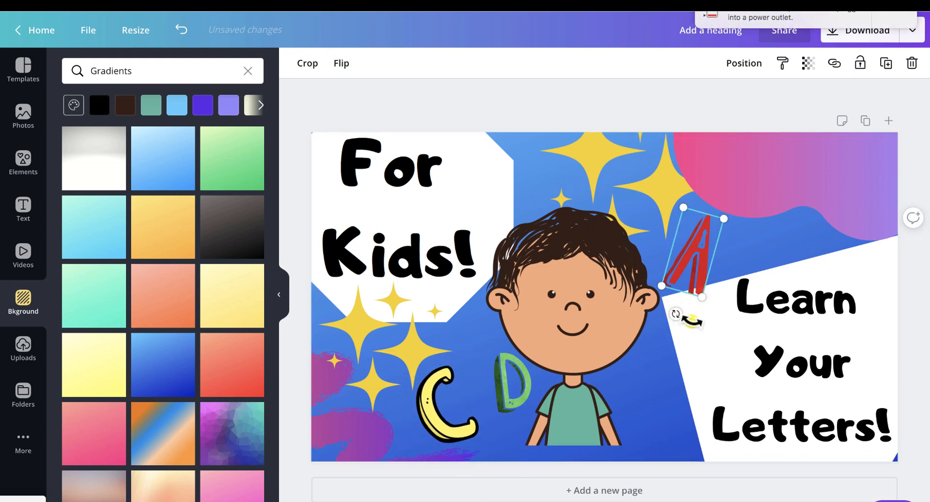
left_click_drag(691, 320, 715, 322)
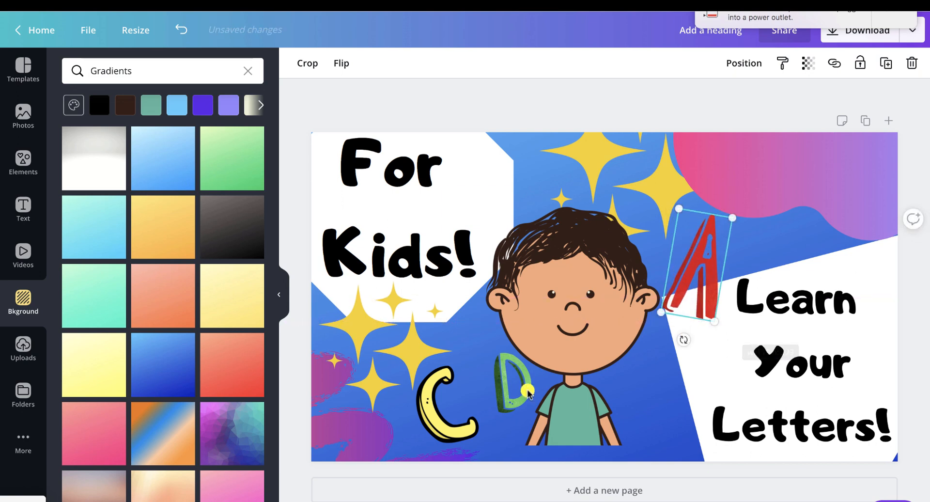
left_click(528, 391)
left_click_drag(492, 350, 484, 375)
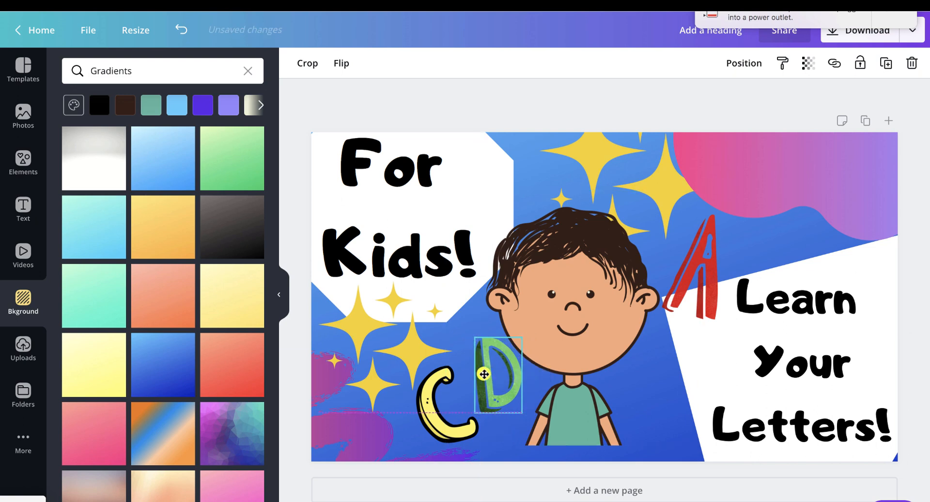
left_click(661, 397)
left_click(755, 411)
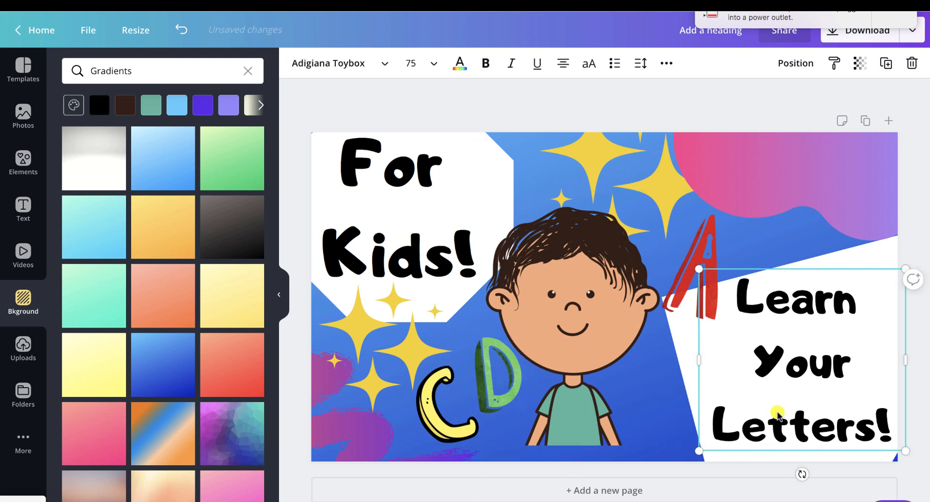
key("Escape")
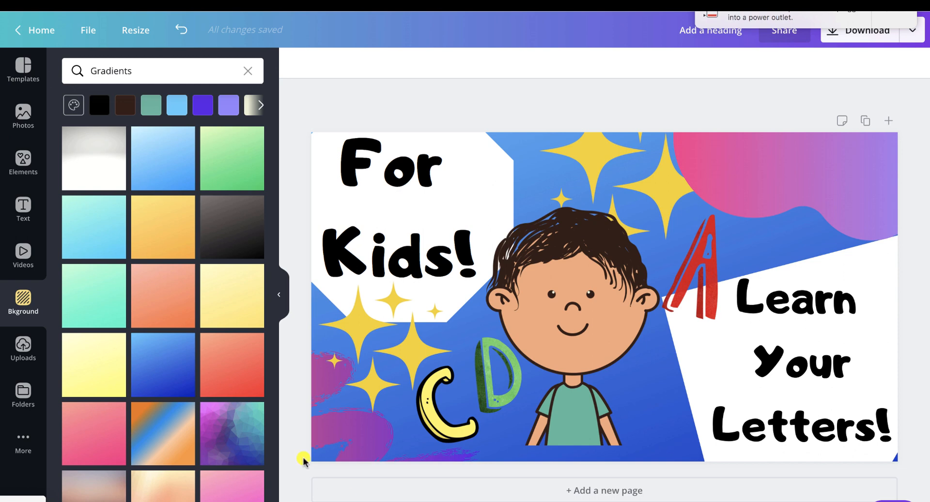
scroll(201, 413, "down", 5)
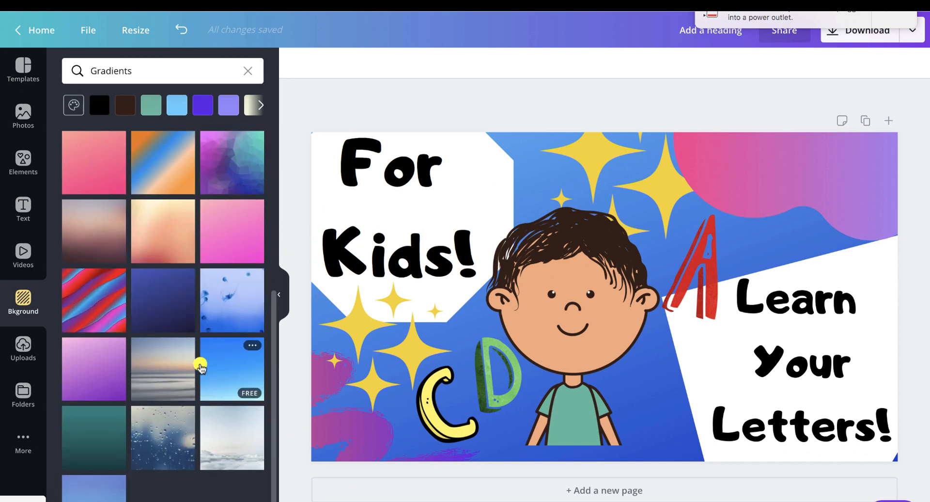
scroll(196, 371, "up", 5)
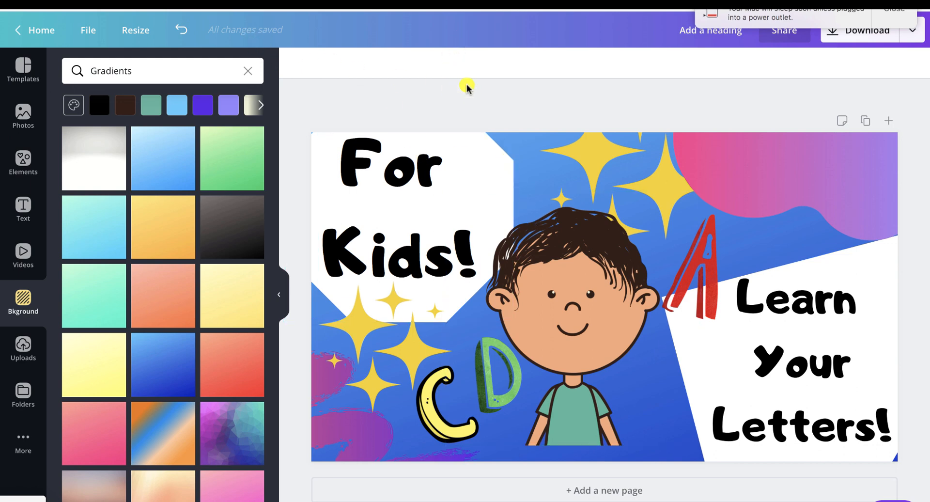
Dismiss the power notification and leave the editor for the home page, down to its design categories
left_click(884, 11)
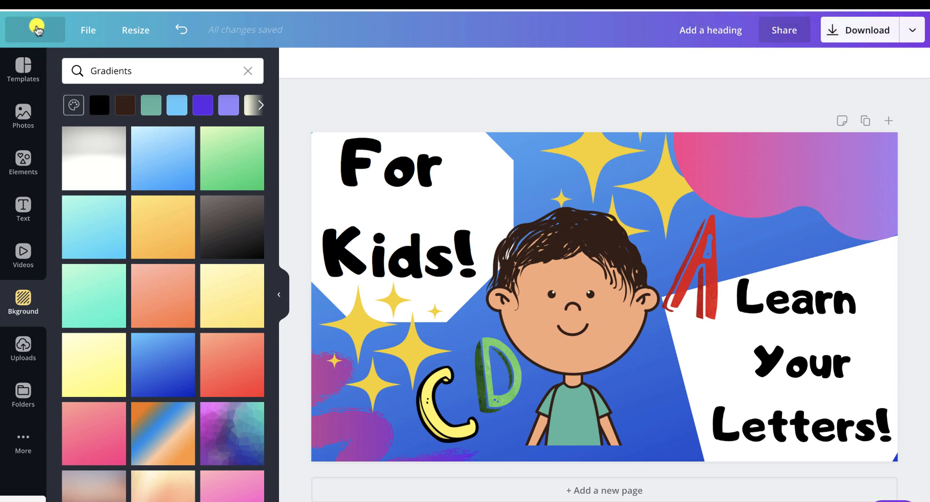
left_click(36, 29)
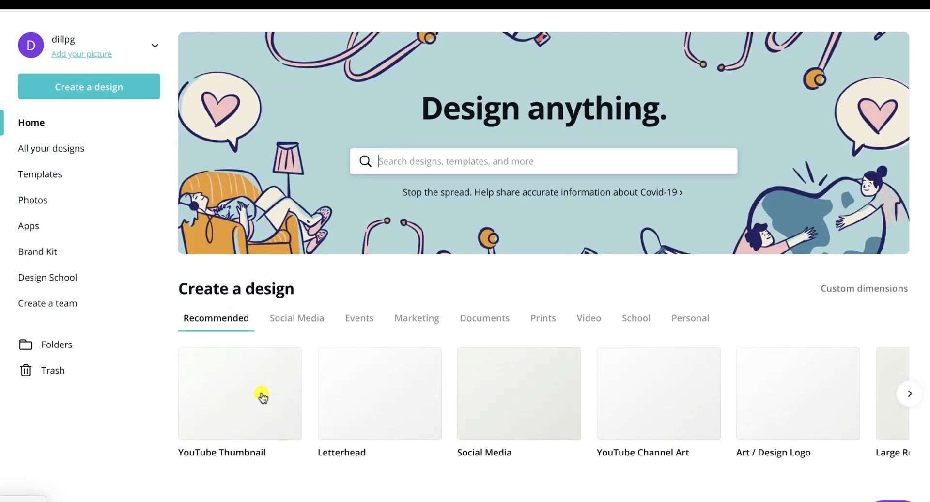
scroll(260, 392, "down", 1)
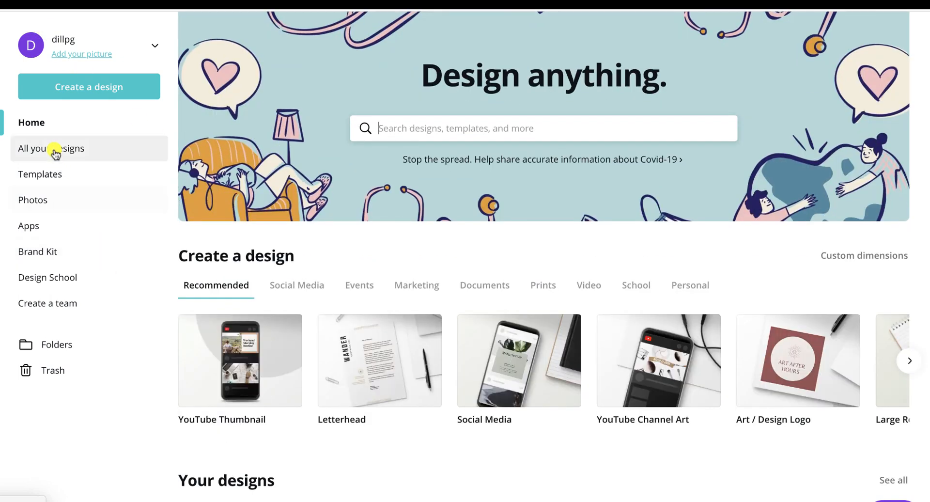
Make a copy of the newest "For Kids!" thumbnail from all your designs and open the copy for editing
left_click(54, 150)
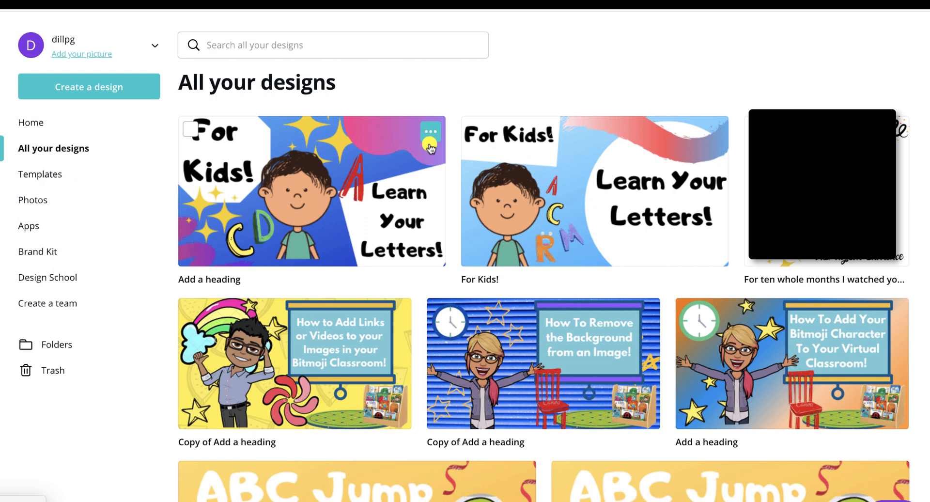
left_click(431, 140)
left_click(429, 134)
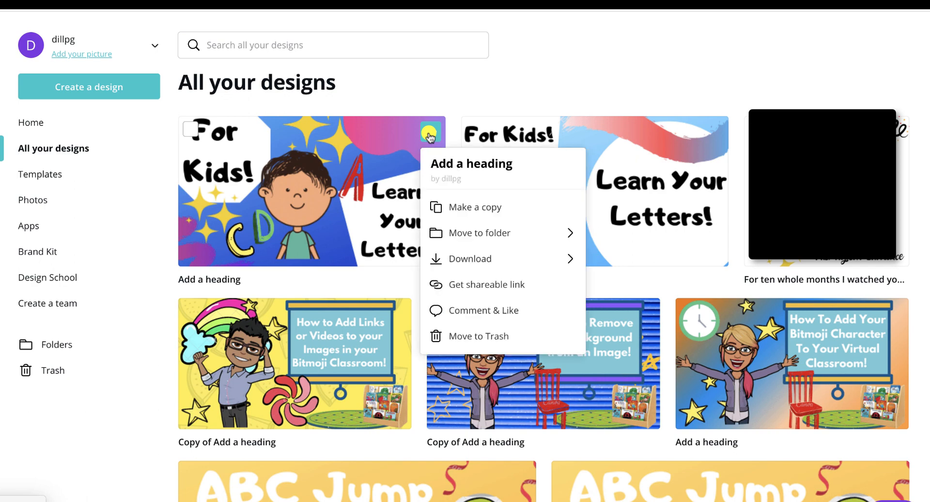
left_click(475, 208)
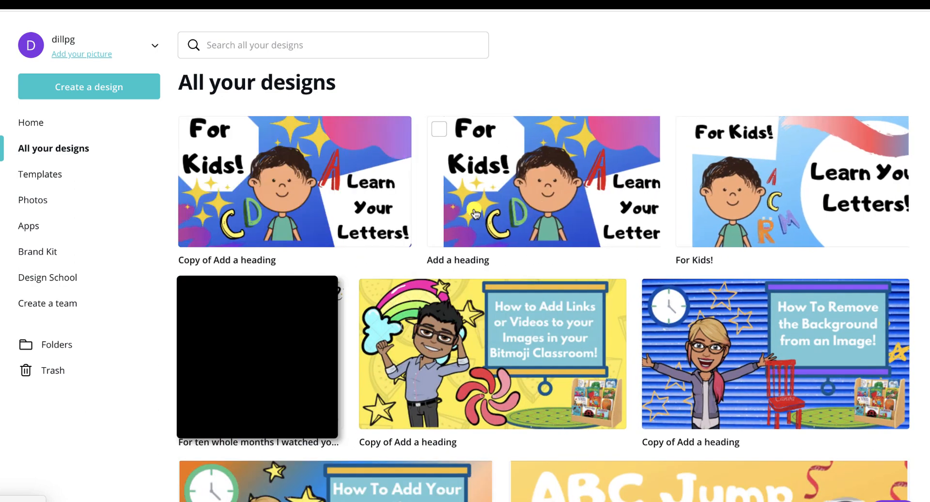
left_click(368, 164)
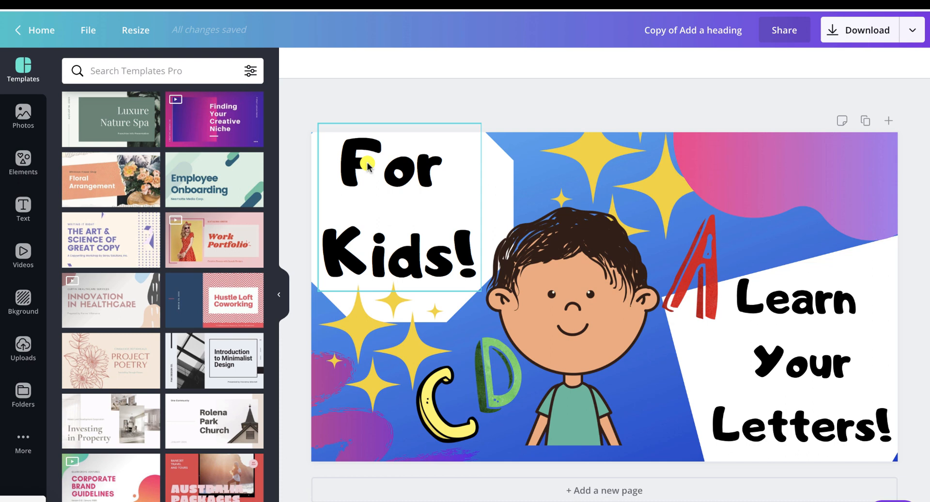
Delete the boy illustration and the green letter D from the copied thumbnail
left_click(527, 260)
key("Delete")
left_click(472, 375)
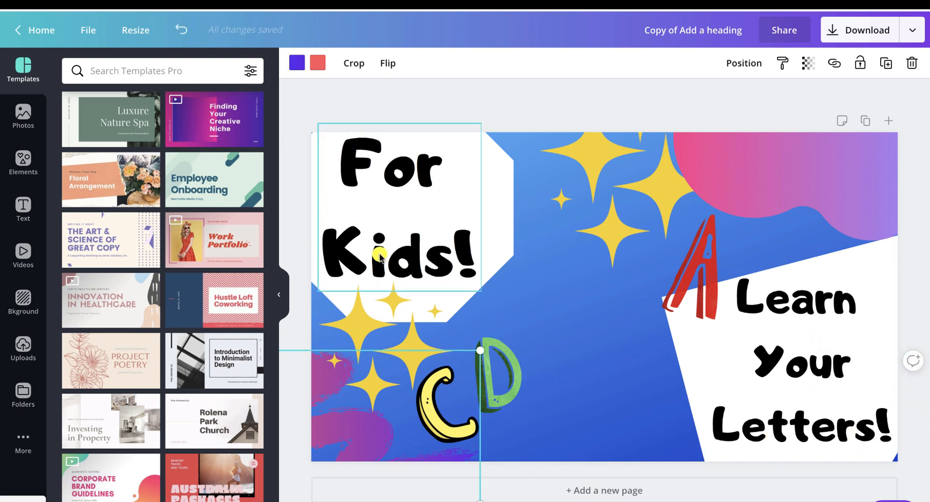
left_click(485, 402)
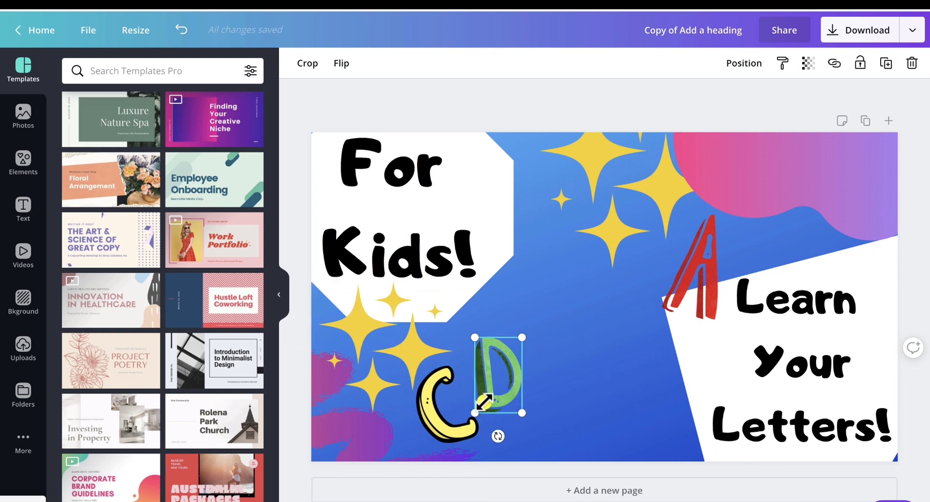
key("Delete")
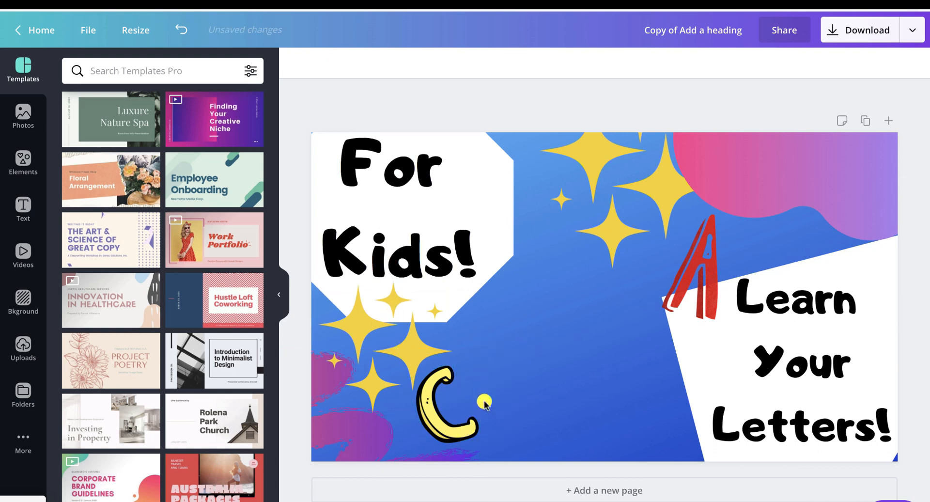